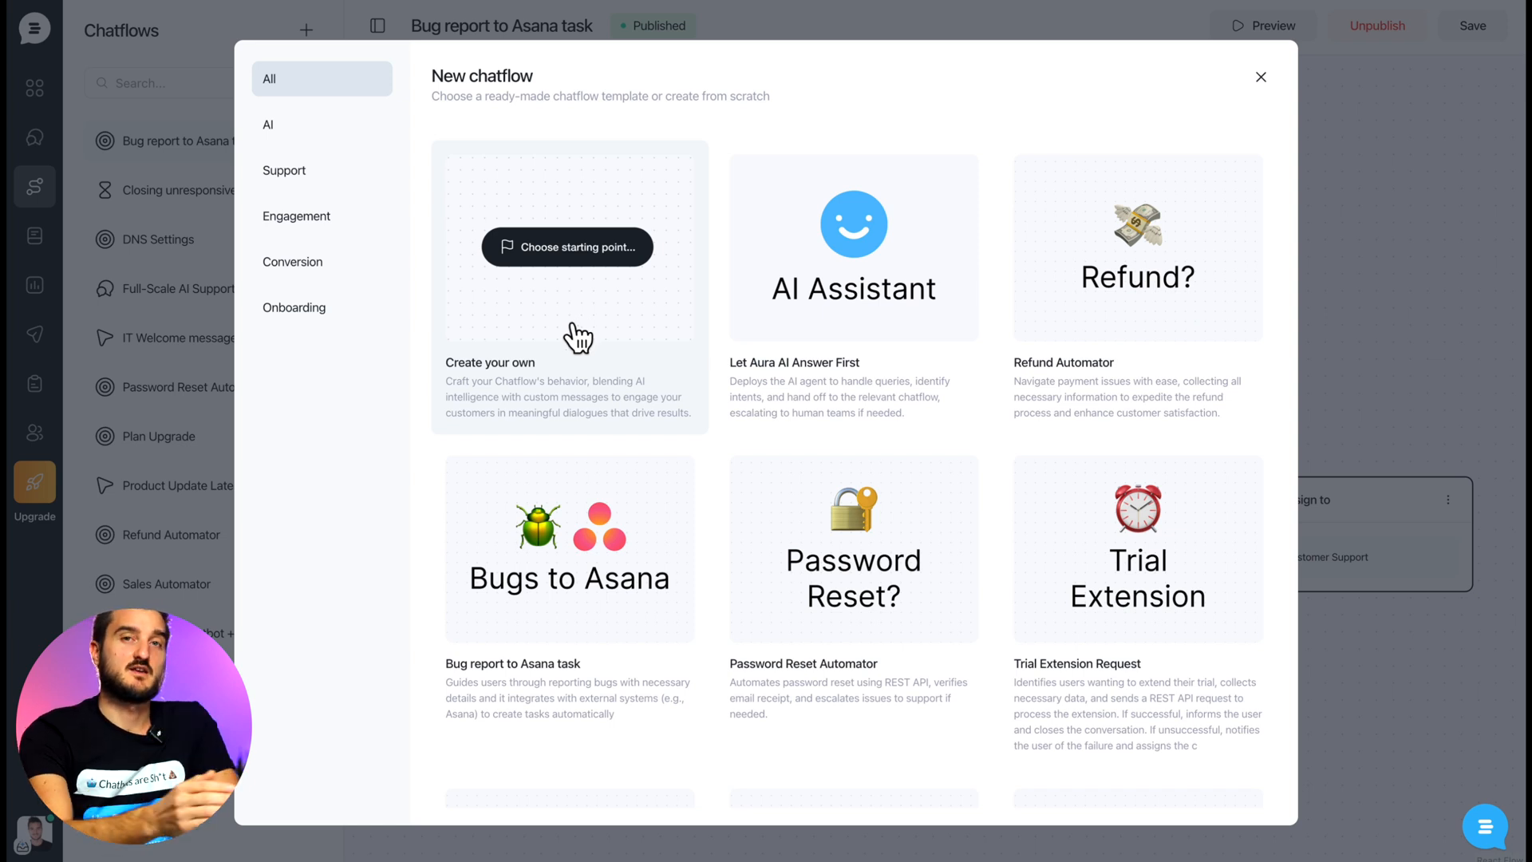
Create a chatflow from scratch with New conversation started as its triggering event, keep the audience as Everyone, and save the starting point.
{"action": "left_click", "coordinate": [554, 298]}
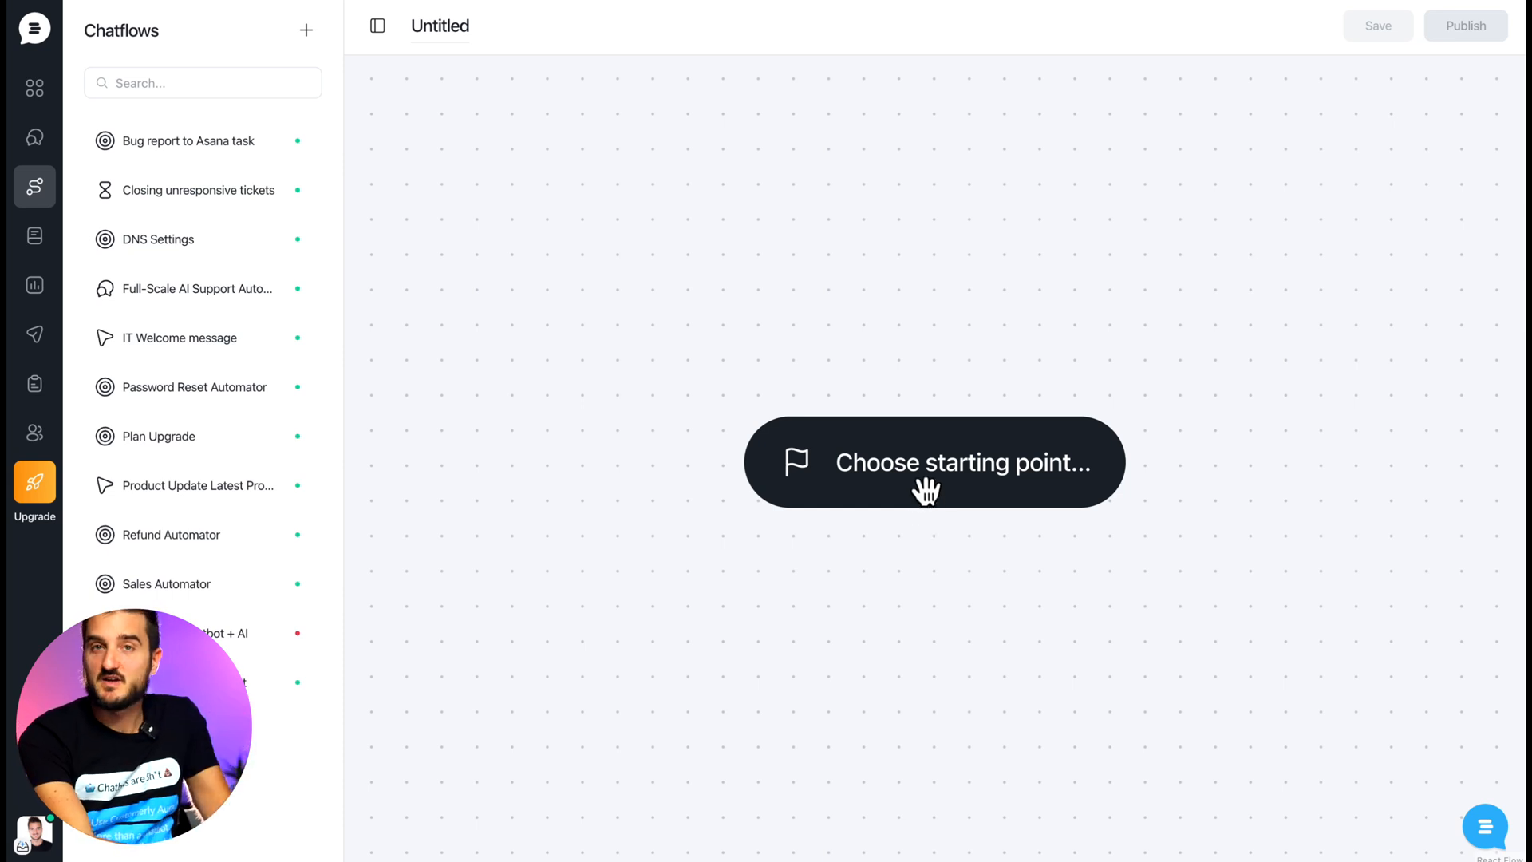
{"action": "left_click", "coordinate": [924, 483]}
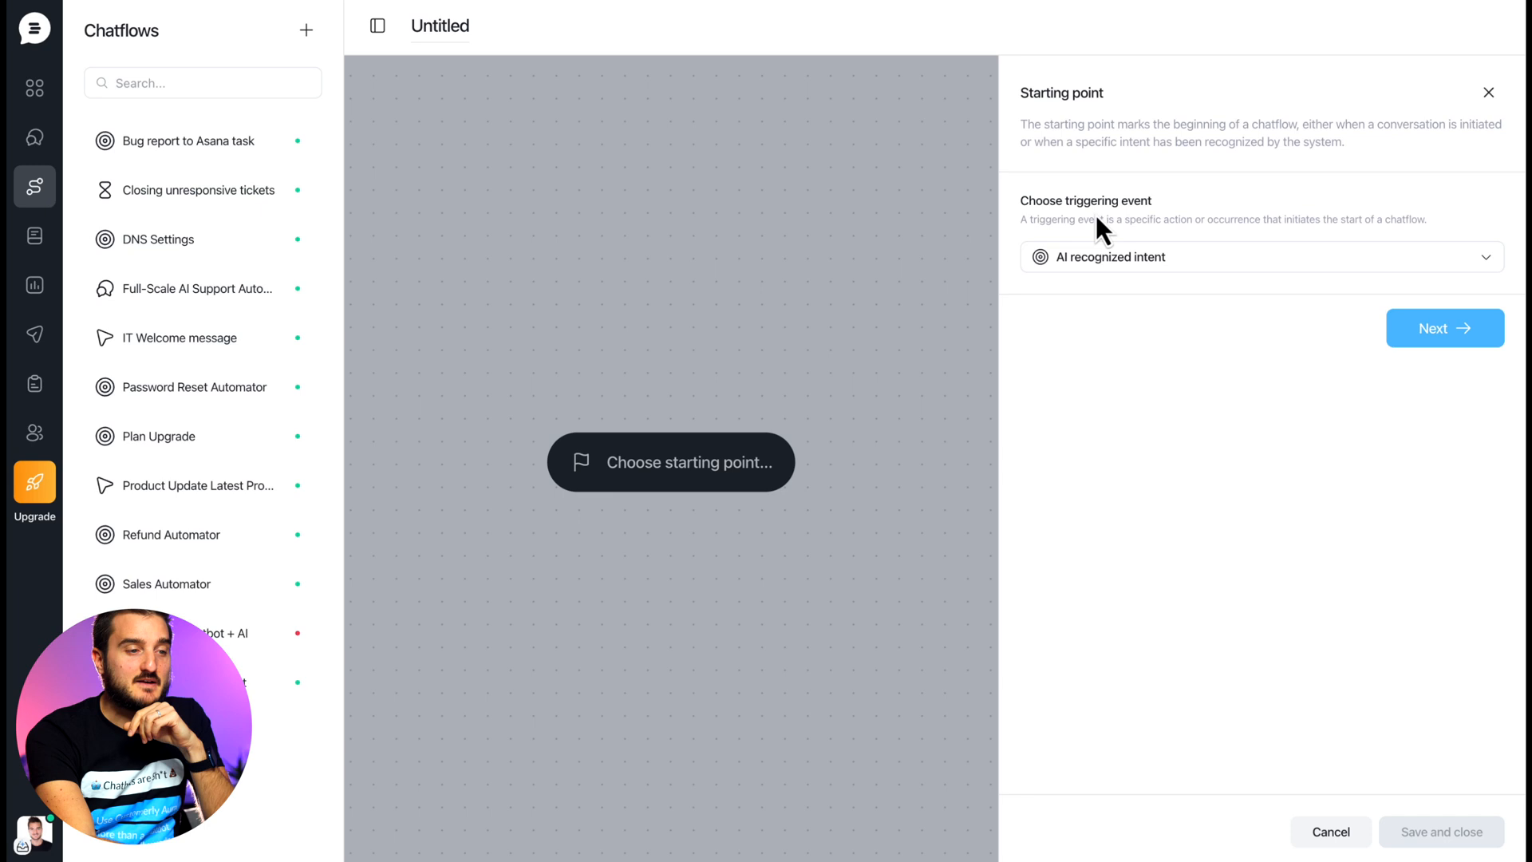
{"action": "left_click", "coordinate": [1098, 274]}
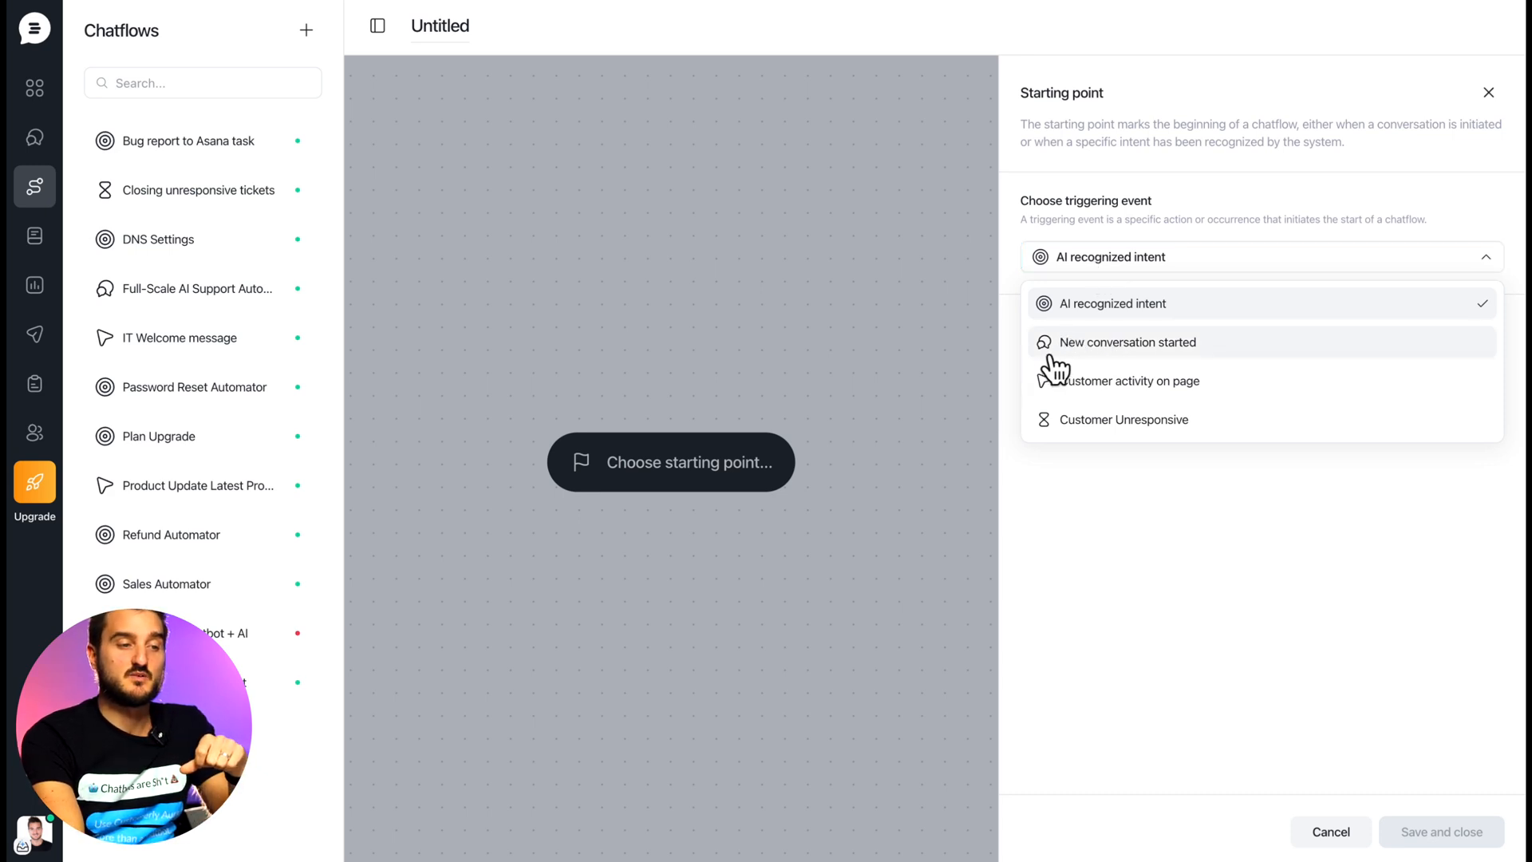
{"action": "left_click", "coordinate": [1195, 344]}
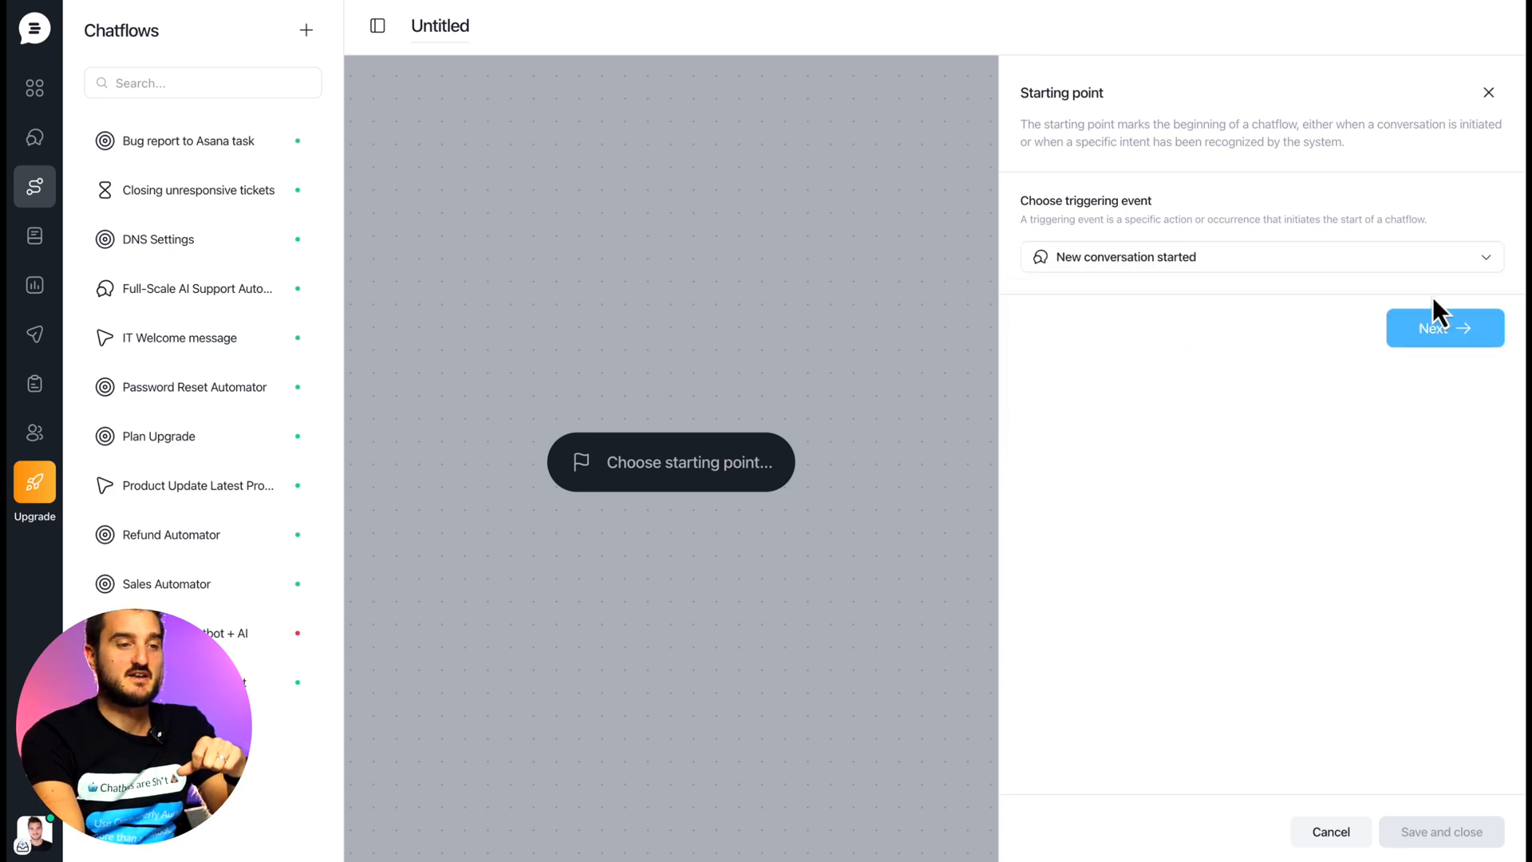
{"action": "left_click", "coordinate": [1448, 330]}
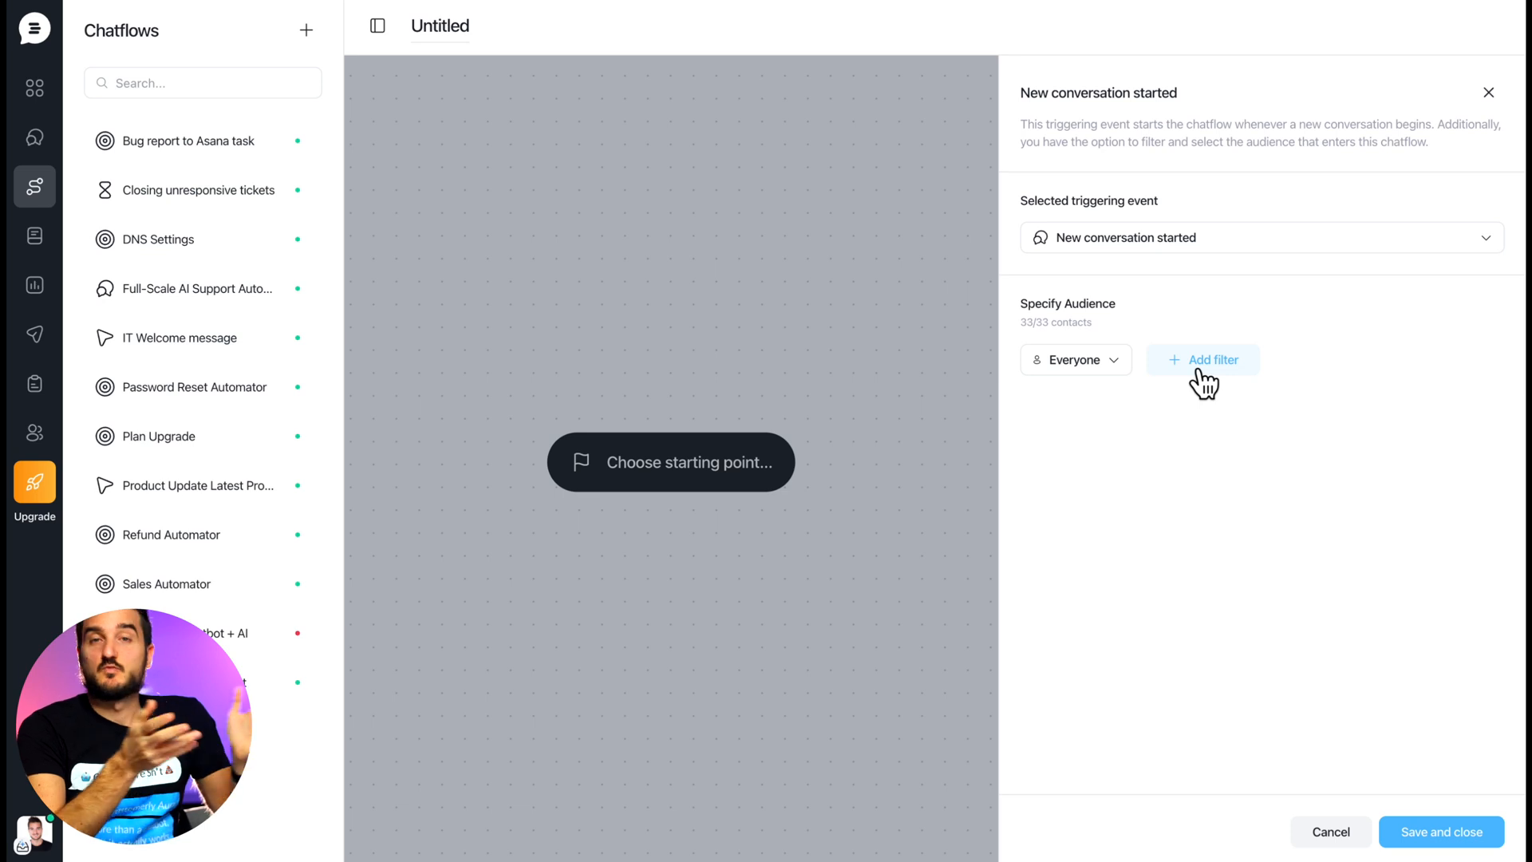
{"action": "left_click", "coordinate": [1203, 363]}
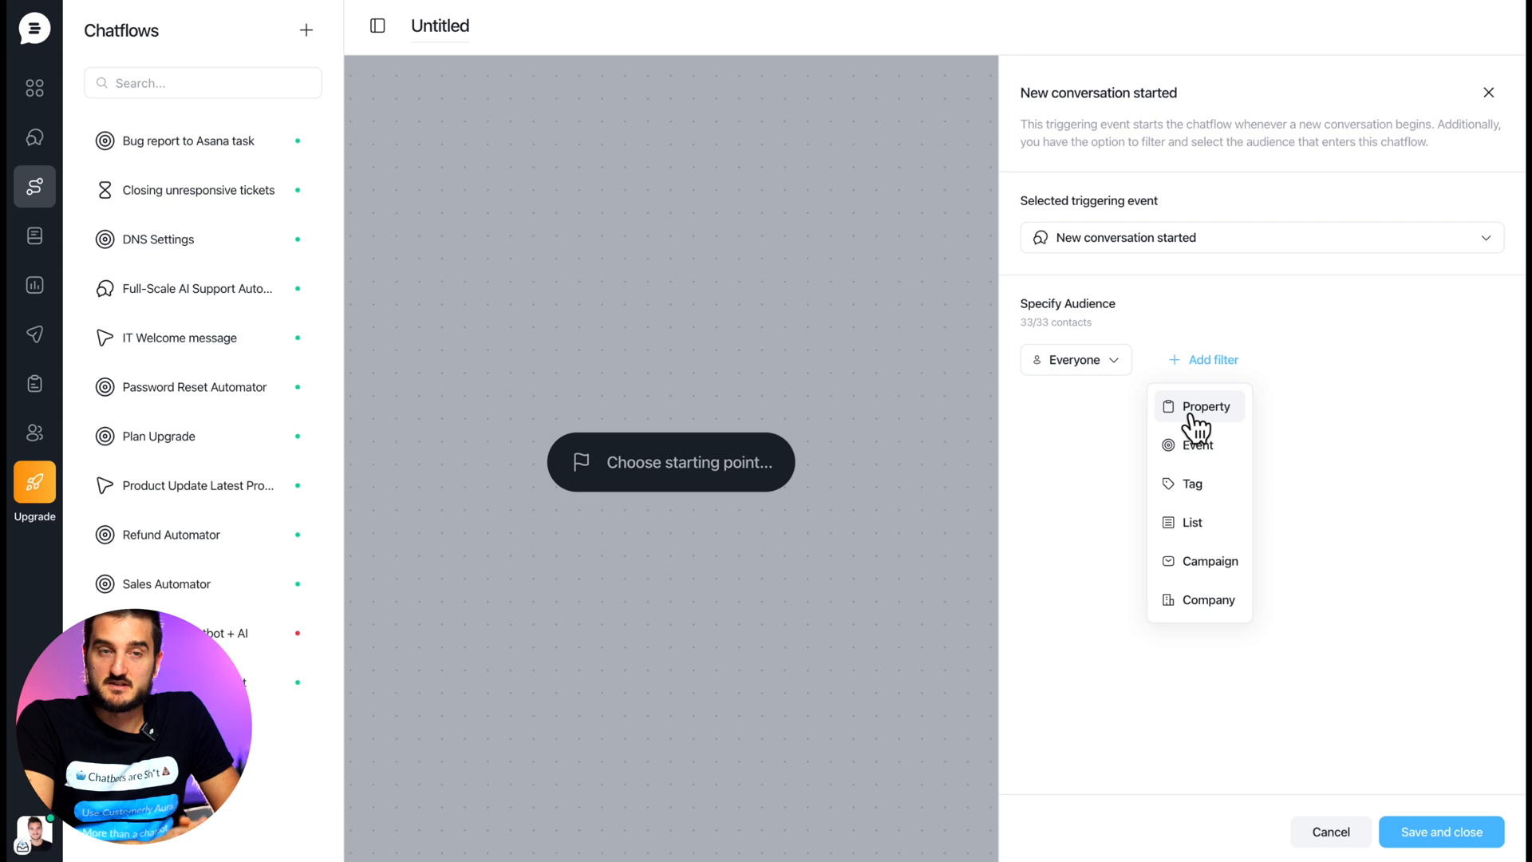
{"action": "left_click", "coordinate": [1134, 398]}
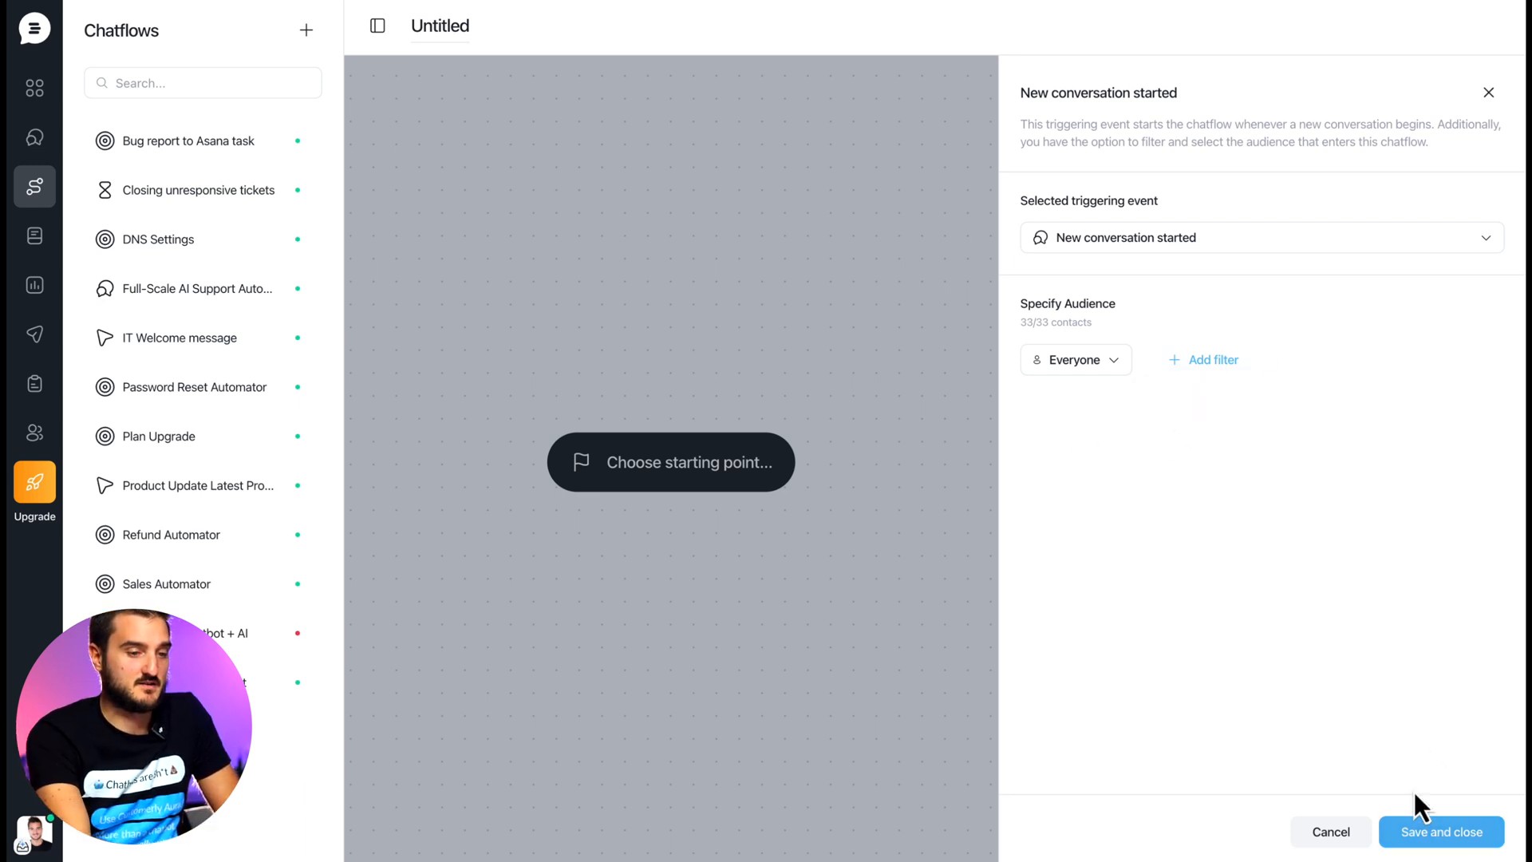
{"action": "left_click", "coordinate": [1427, 834]}
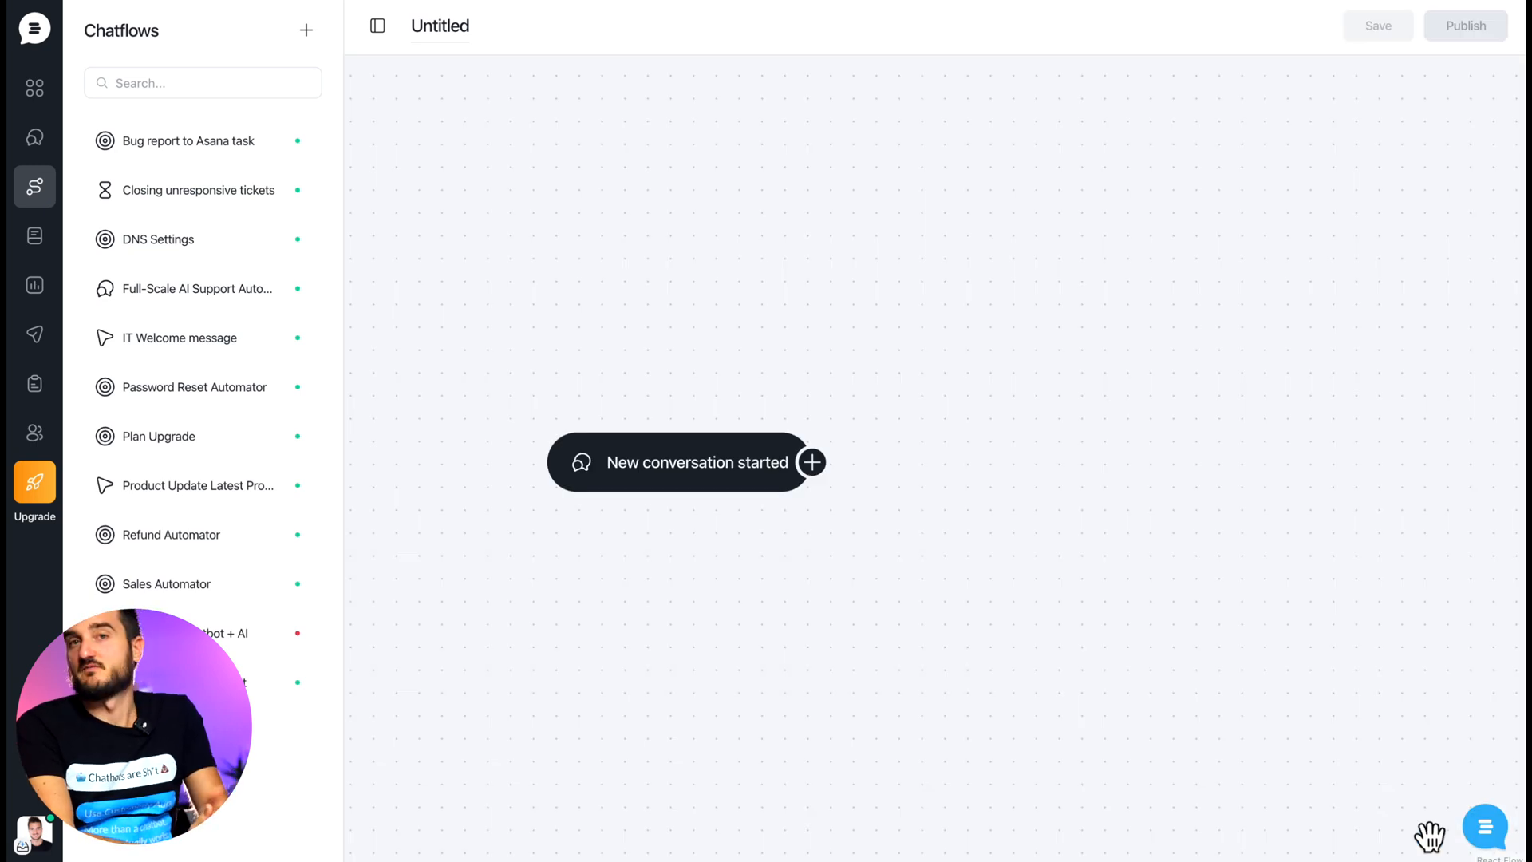
Add an AI Assistant action after the New conversation started point, review its training sources, and close its settings.
{"action": "left_click", "coordinate": [813, 465]}
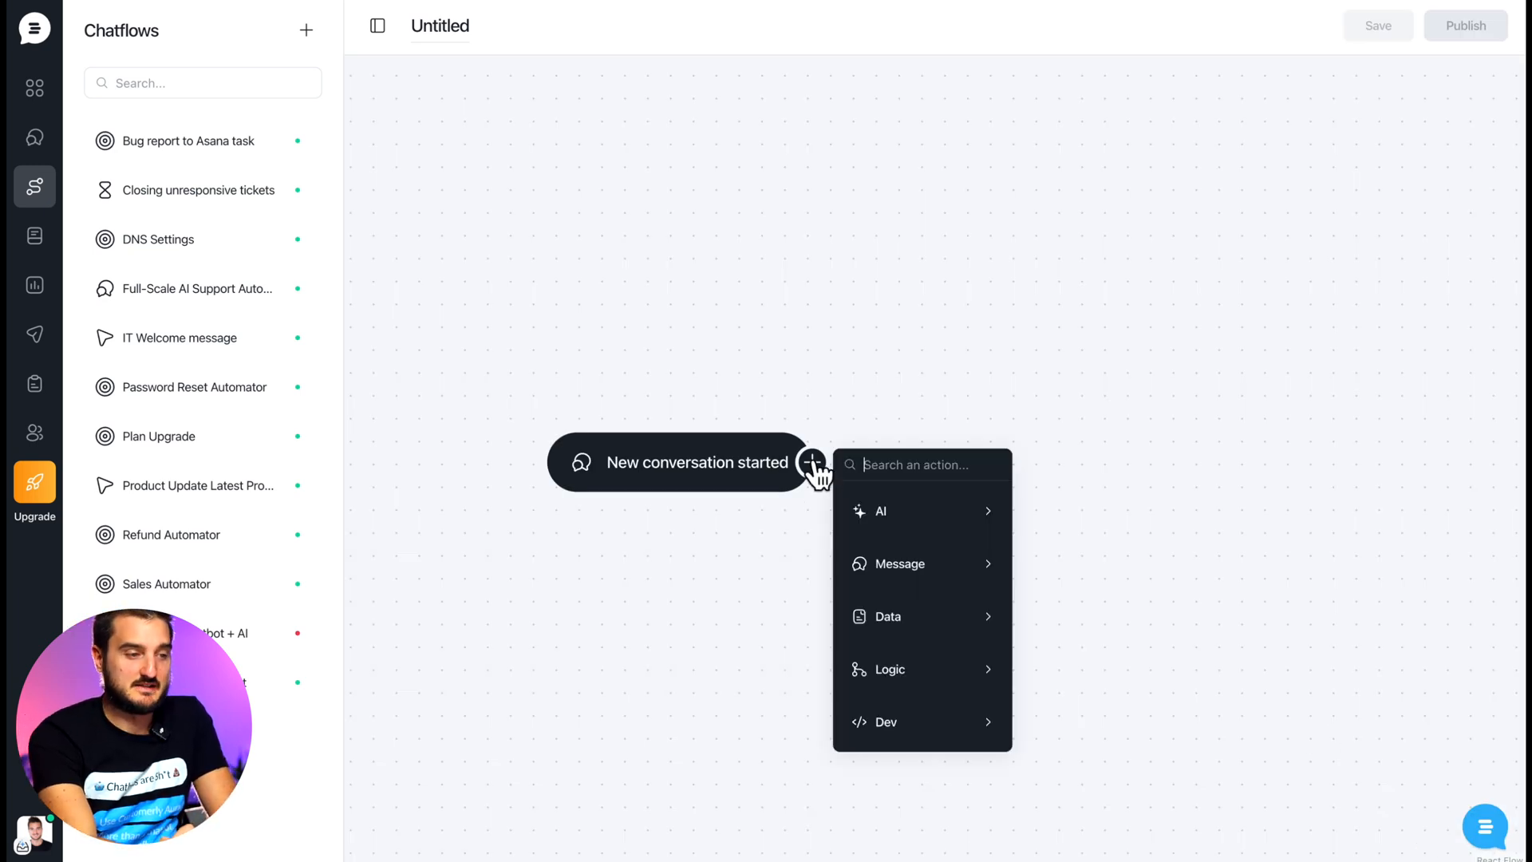
{"action": "mouse_move", "coordinate": [892, 523]}
{"action": "mouse_move", "coordinate": [907, 581]}
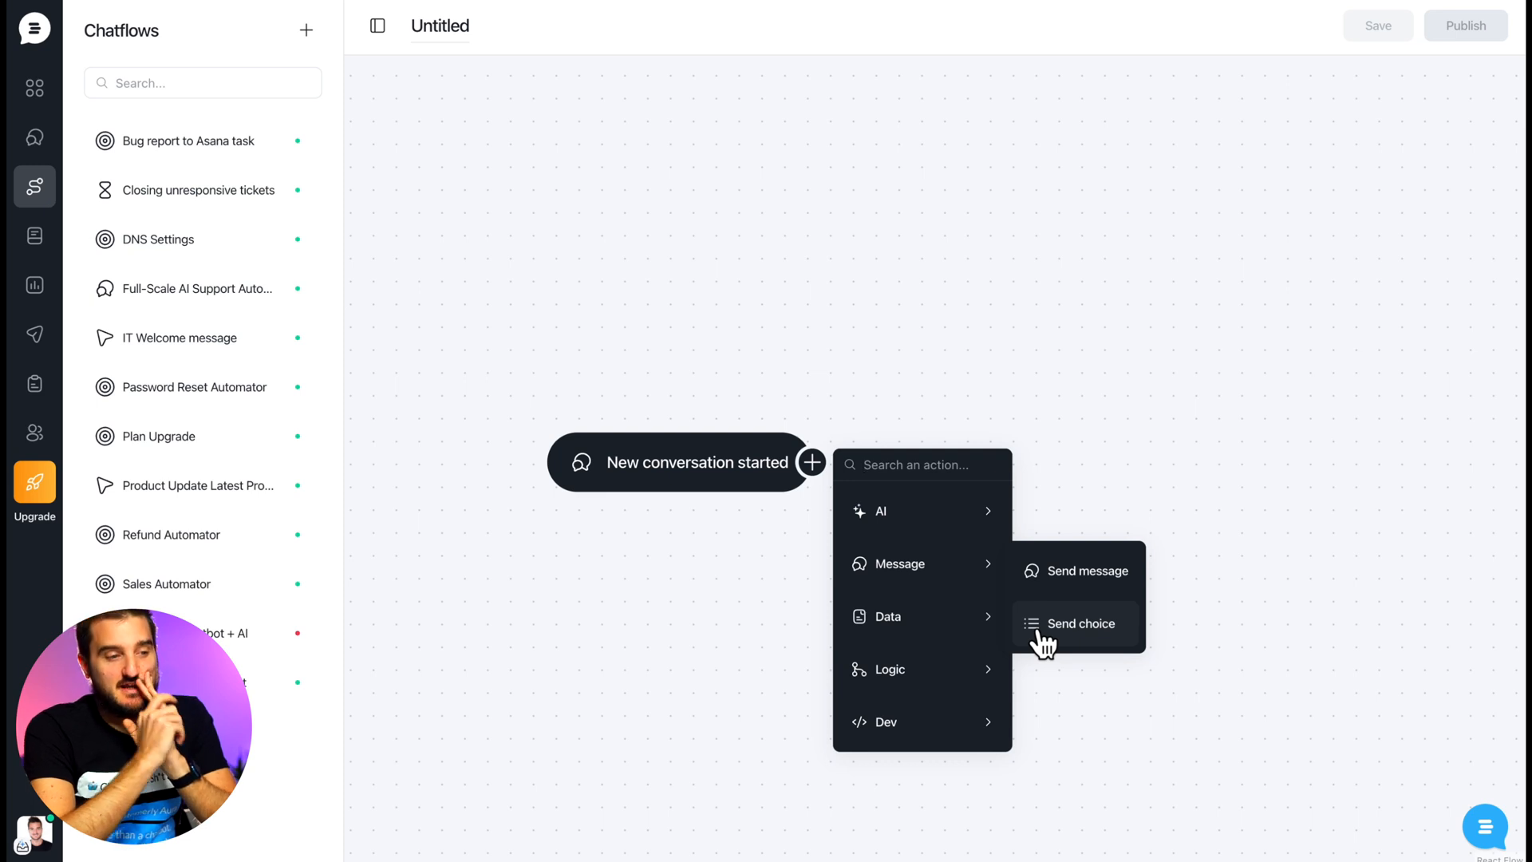
{"action": "mouse_move", "coordinate": [939, 519]}
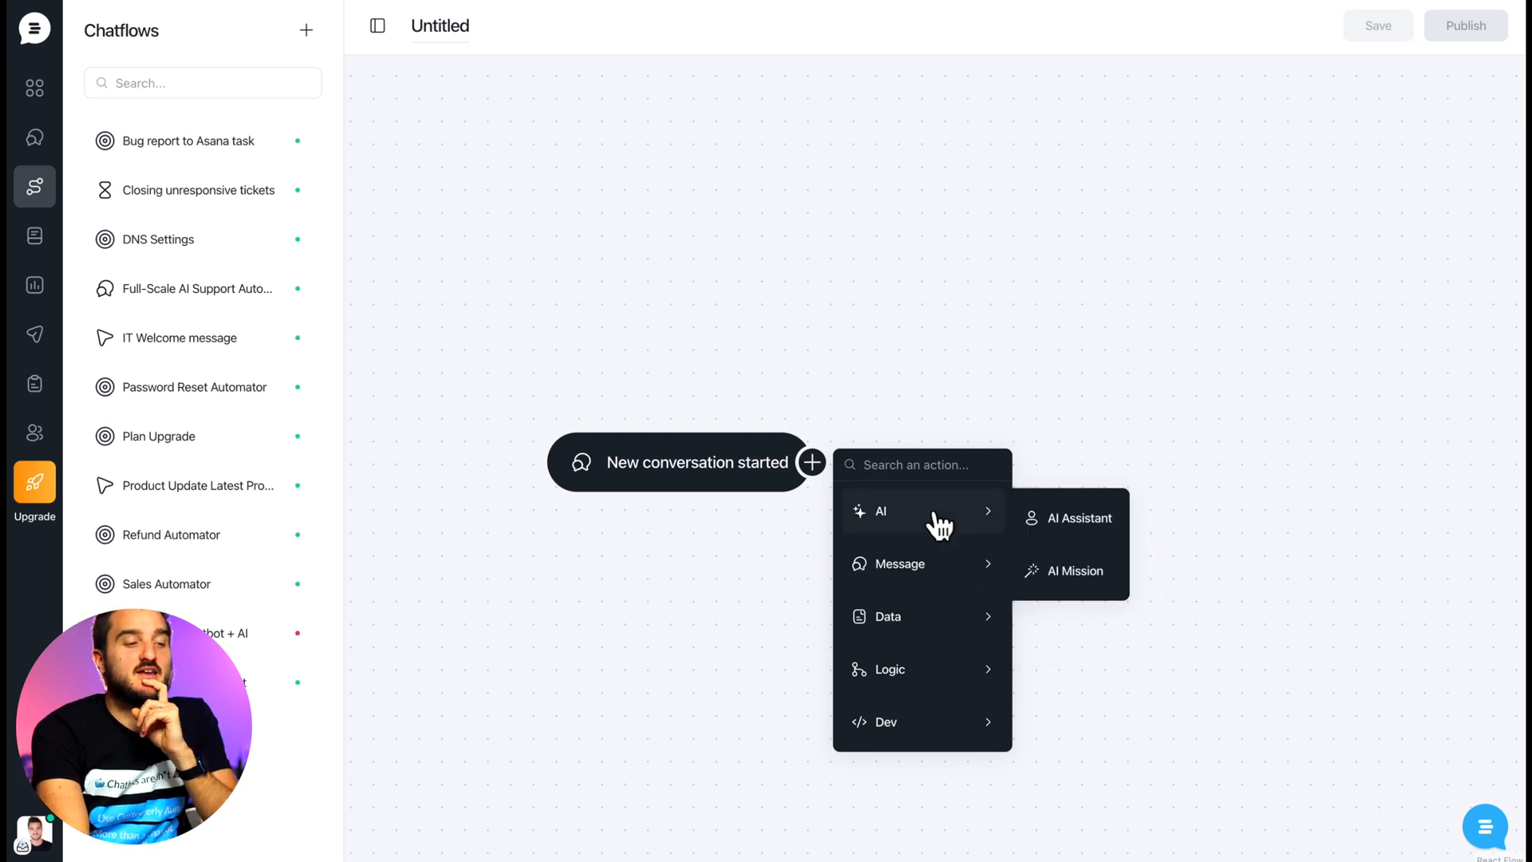
{"action": "left_click", "coordinate": [1082, 518]}
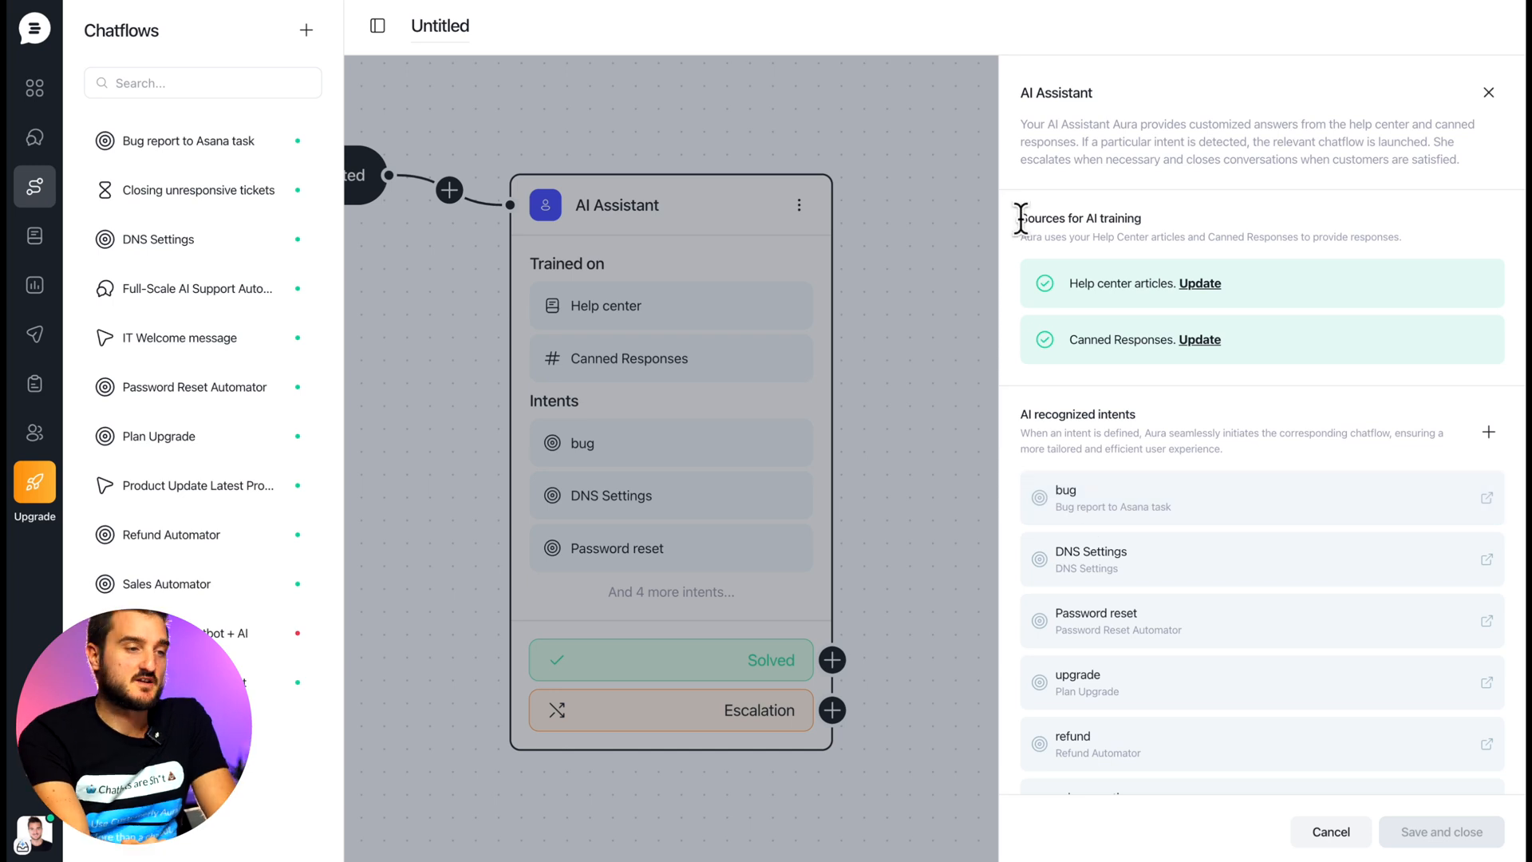
{"action": "left_click_drag", "start_coordinate": [1020, 224], "coordinate": [1155, 225]}
{"action": "left_click", "coordinate": [1156, 224]}
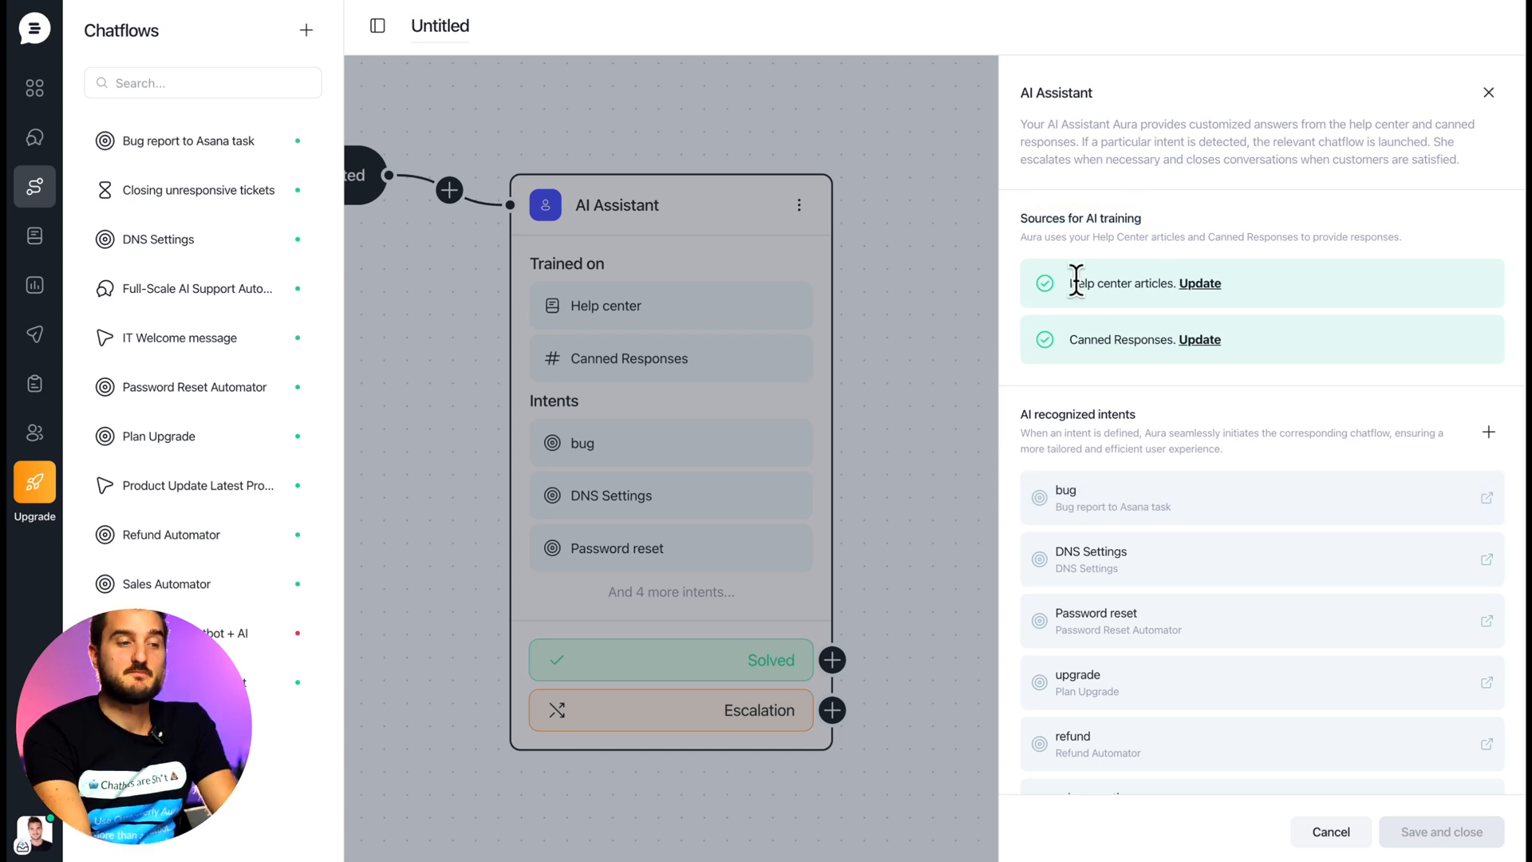
{"action": "left_click_drag", "start_coordinate": [1078, 282], "coordinate": [1175, 282]}
{"action": "left_click_drag", "start_coordinate": [1079, 339], "coordinate": [1170, 329]}
{"action": "left_click", "coordinate": [1170, 329]}
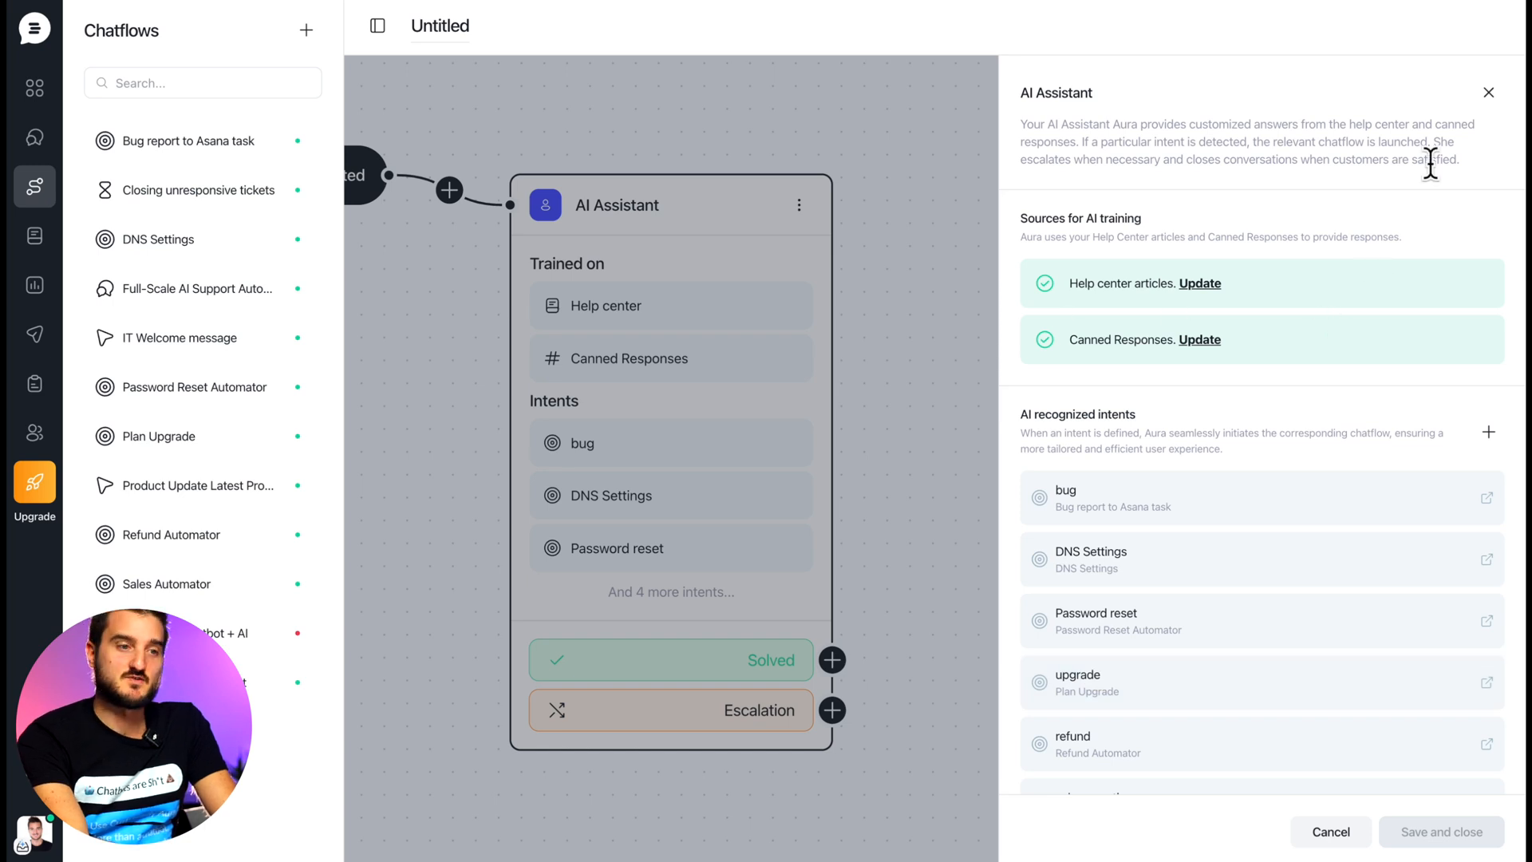
{"action": "left_click", "coordinate": [1490, 96]}
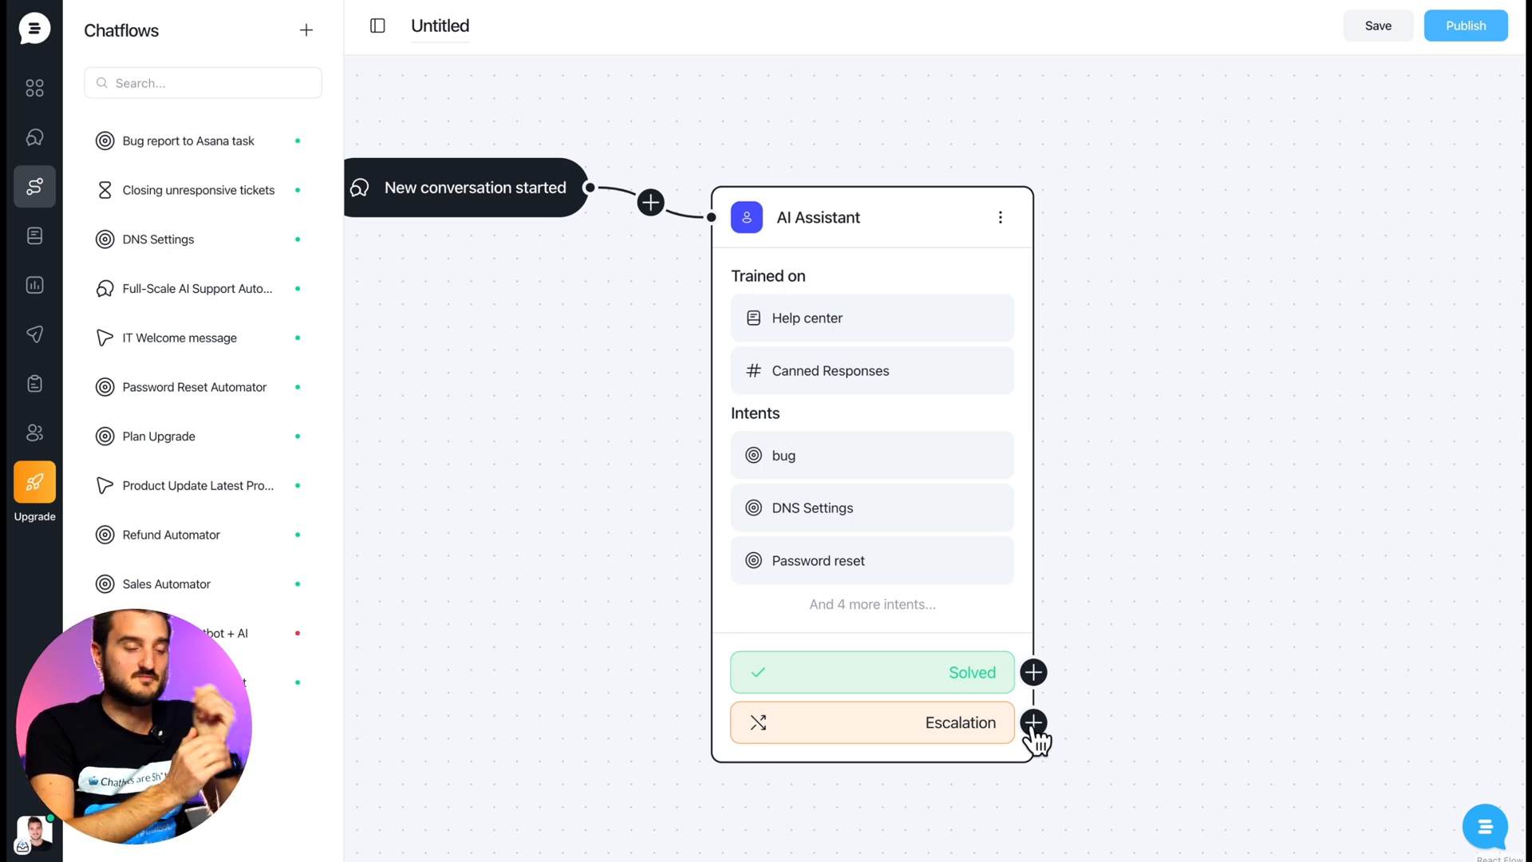
Add a Close Conversation action to the AI Assistant's Solved outcome and close its settings.
{"action": "left_click", "coordinate": [1034, 674]}
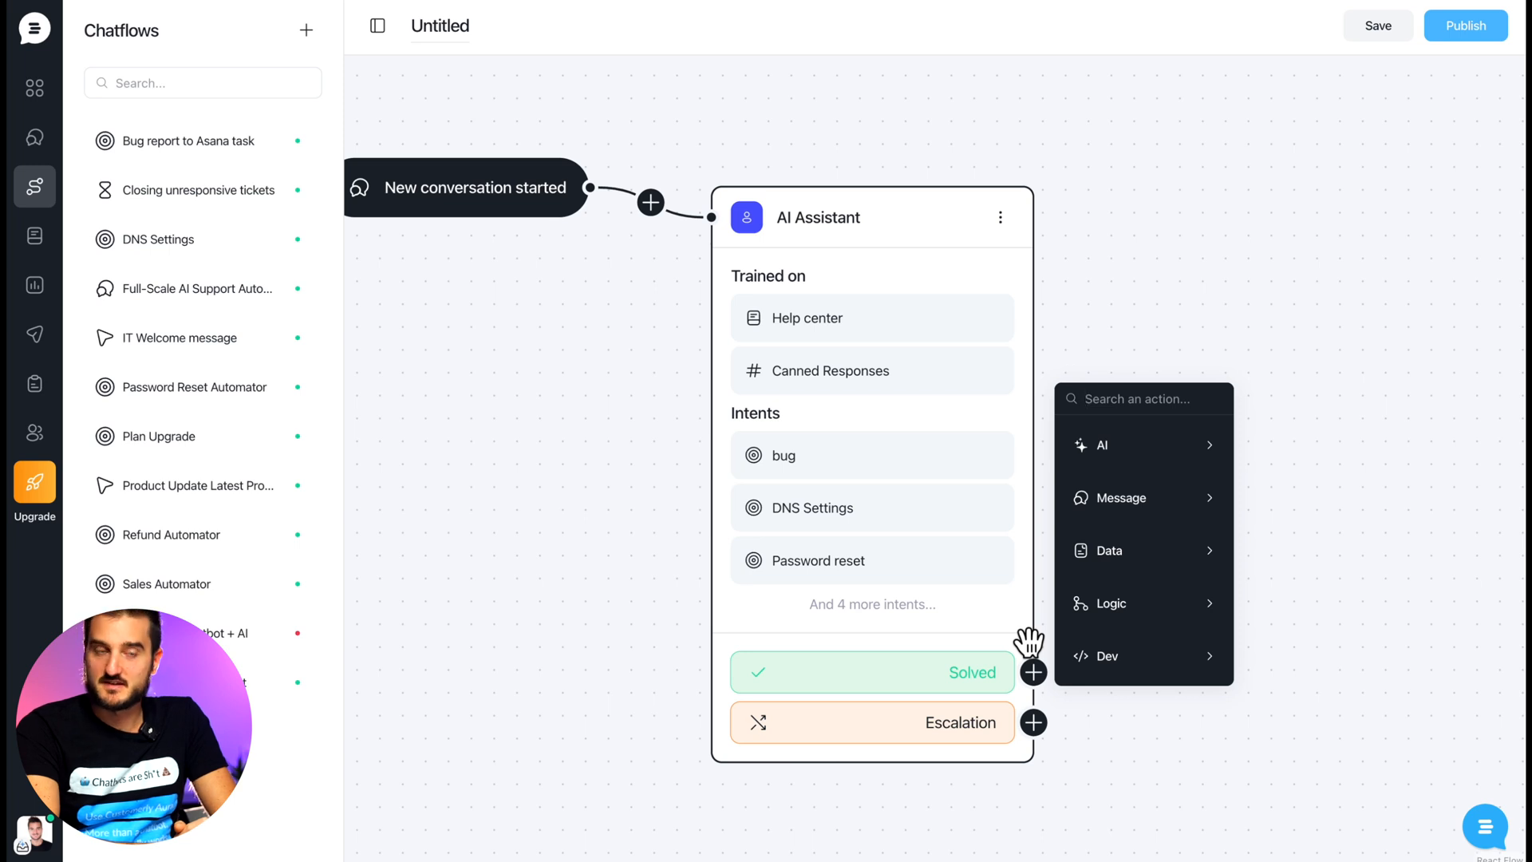
{"action": "mouse_move", "coordinate": [1118, 624]}
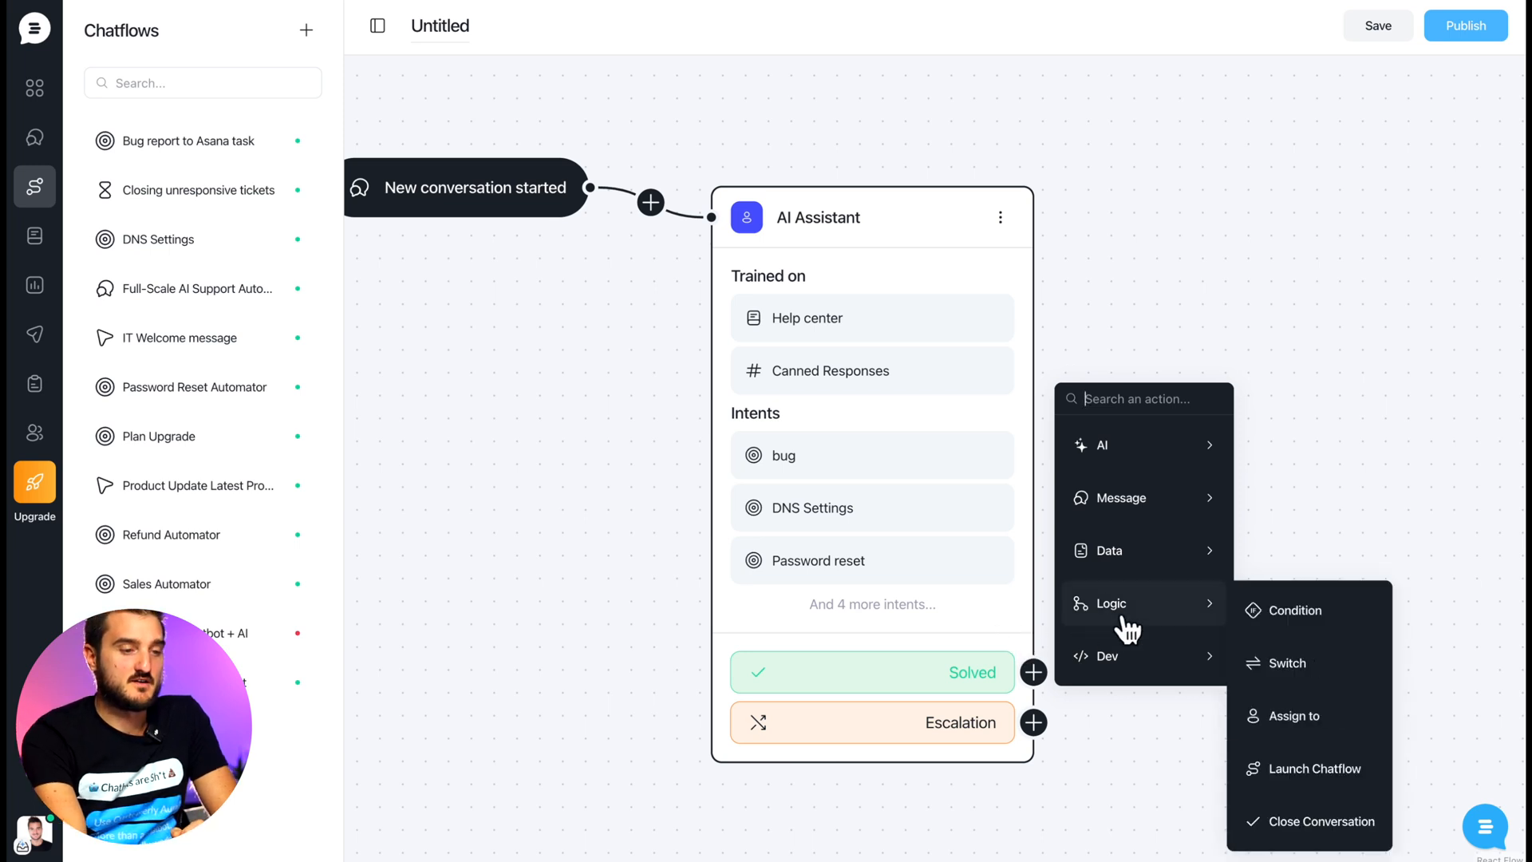
{"action": "left_click", "coordinate": [1297, 818]}
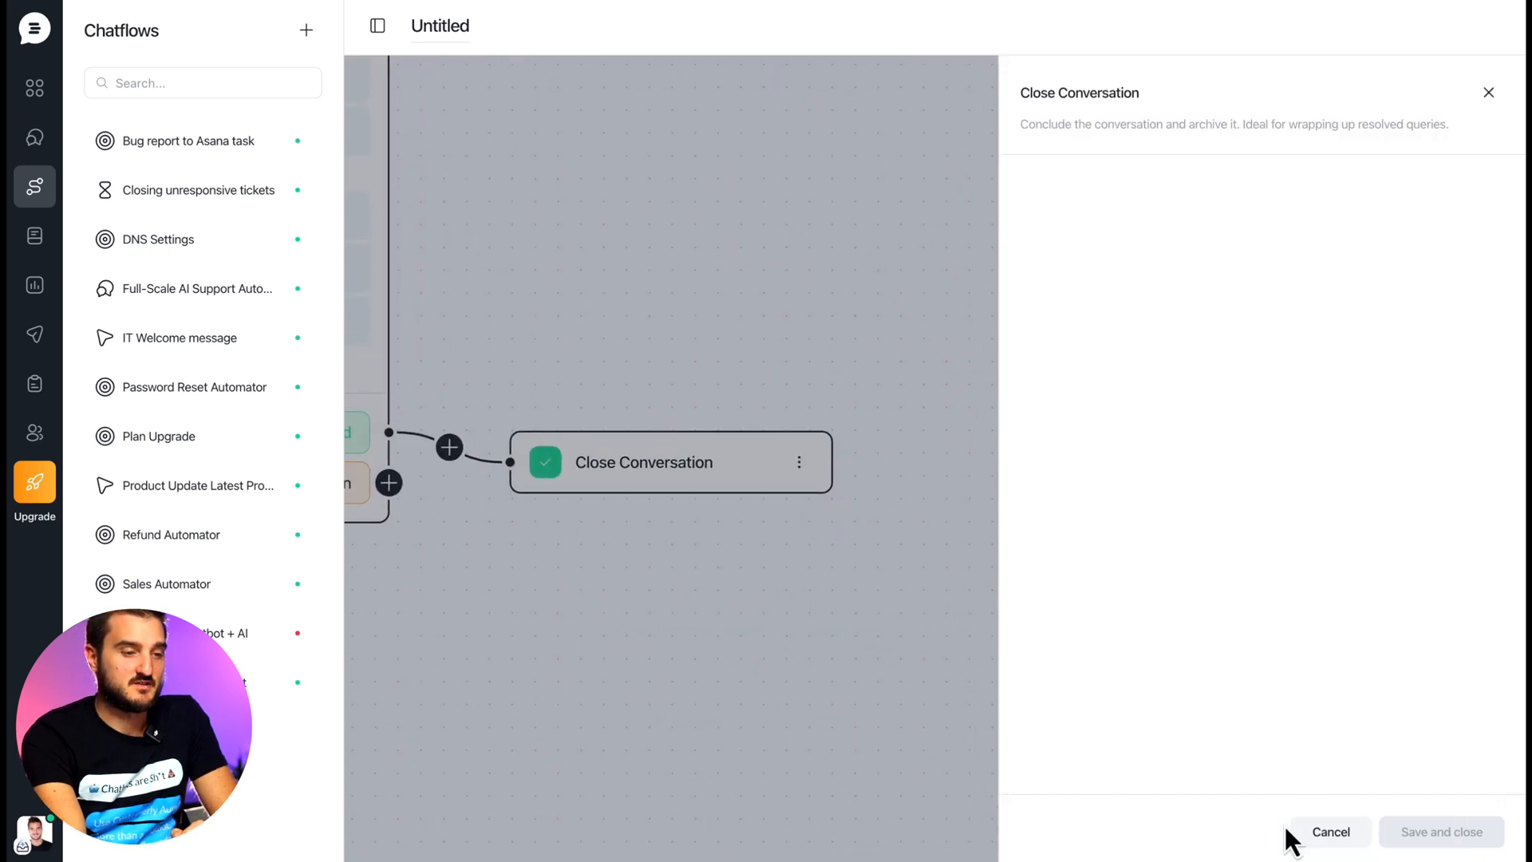
{"action": "left_click", "coordinate": [1489, 93]}
Add an Assign to action to the AI Assistant's Escalation outcome, with Customer Support as the assigner, and save it.
{"action": "left_click_drag", "start_coordinate": [862, 352], "coordinate": [1348, 431]}
{"action": "left_click", "coordinate": [873, 560]}
{"action": "mouse_move", "coordinate": [990, 770]}
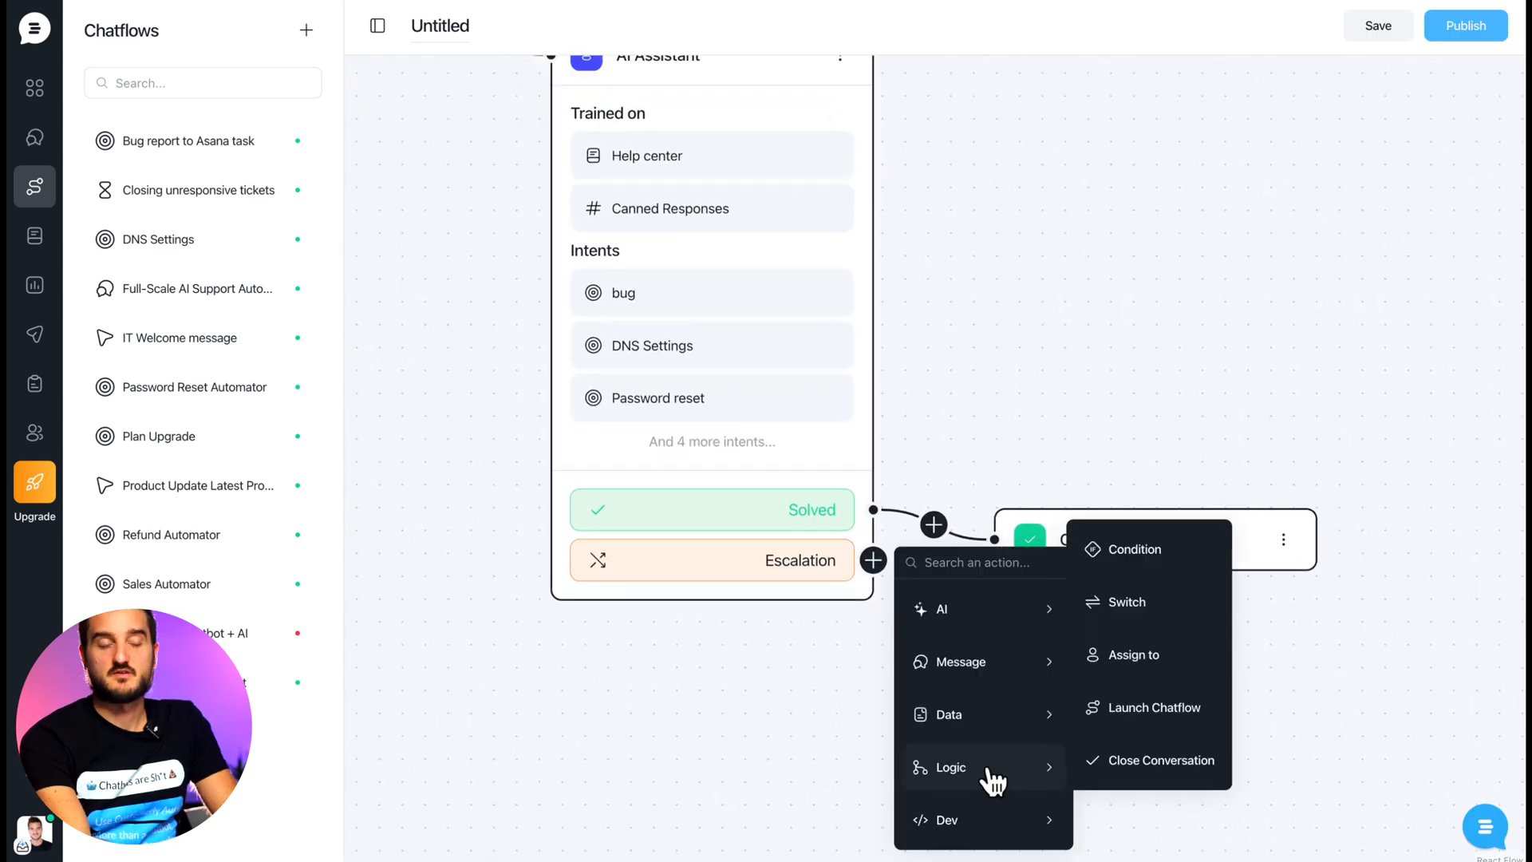
{"action": "left_click", "coordinate": [1142, 656]}
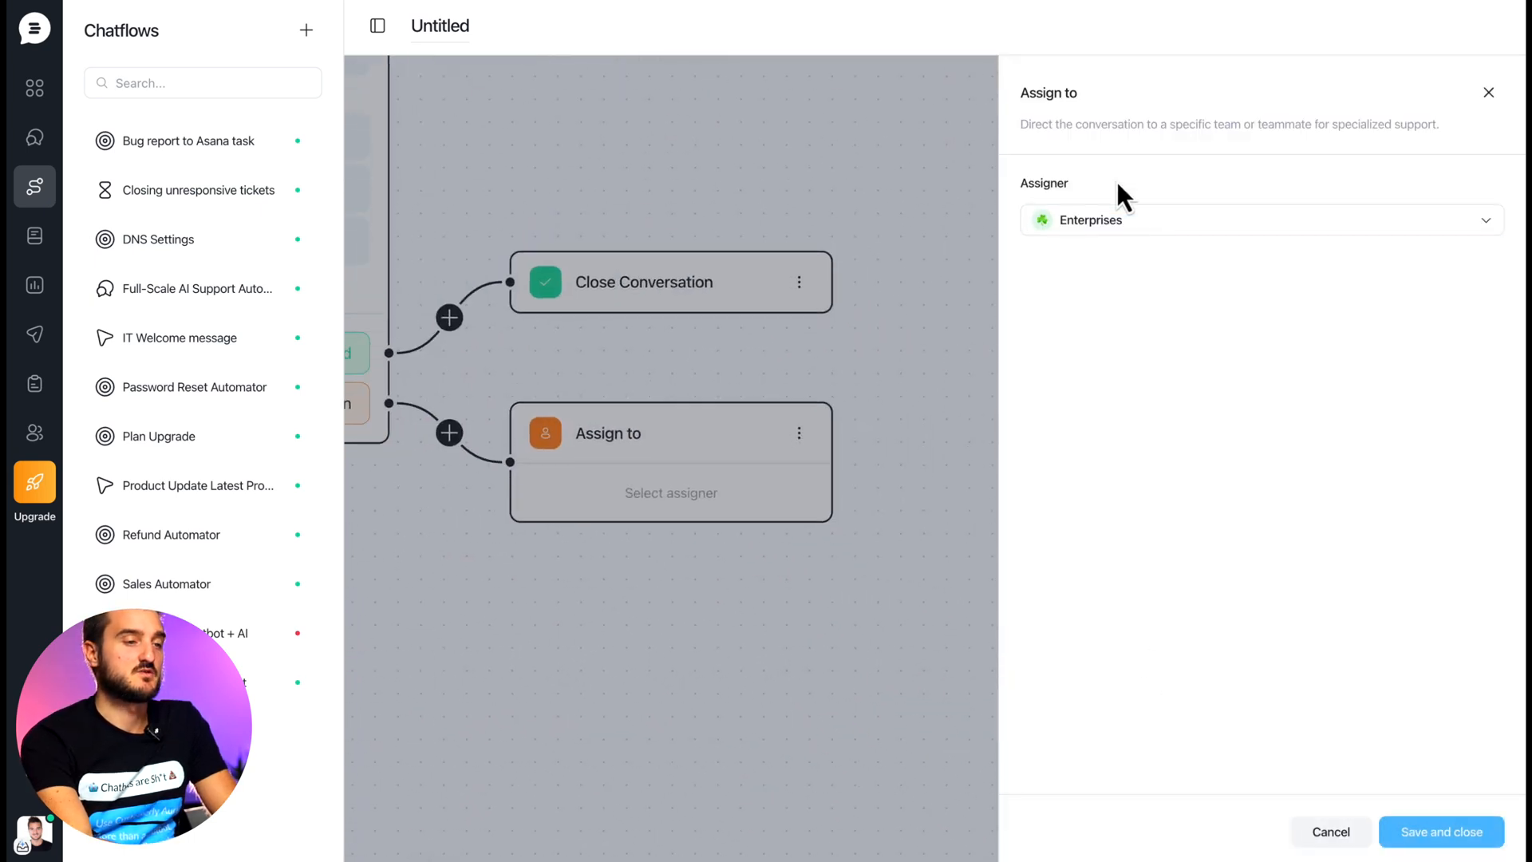
{"action": "left_click", "coordinate": [1109, 225]}
{"action": "left_click", "coordinate": [1096, 348]}
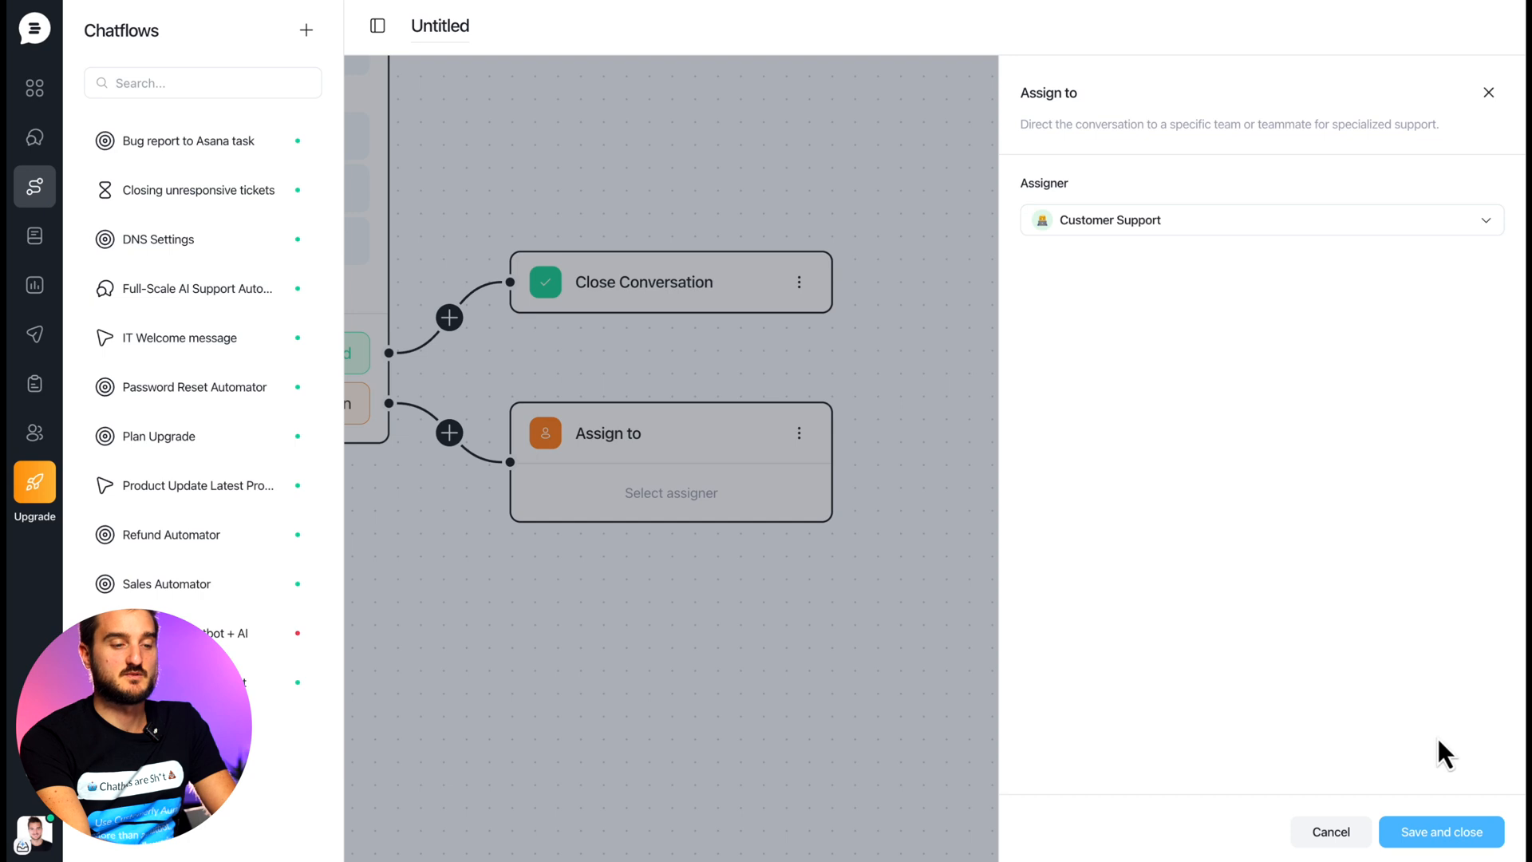
{"action": "left_click", "coordinate": [1429, 833]}
Rename the untitled chatflow as "AI First 2 Aura" and publish it.
{"action": "left_click_drag", "start_coordinate": [947, 369], "coordinate": [1524, 631]}
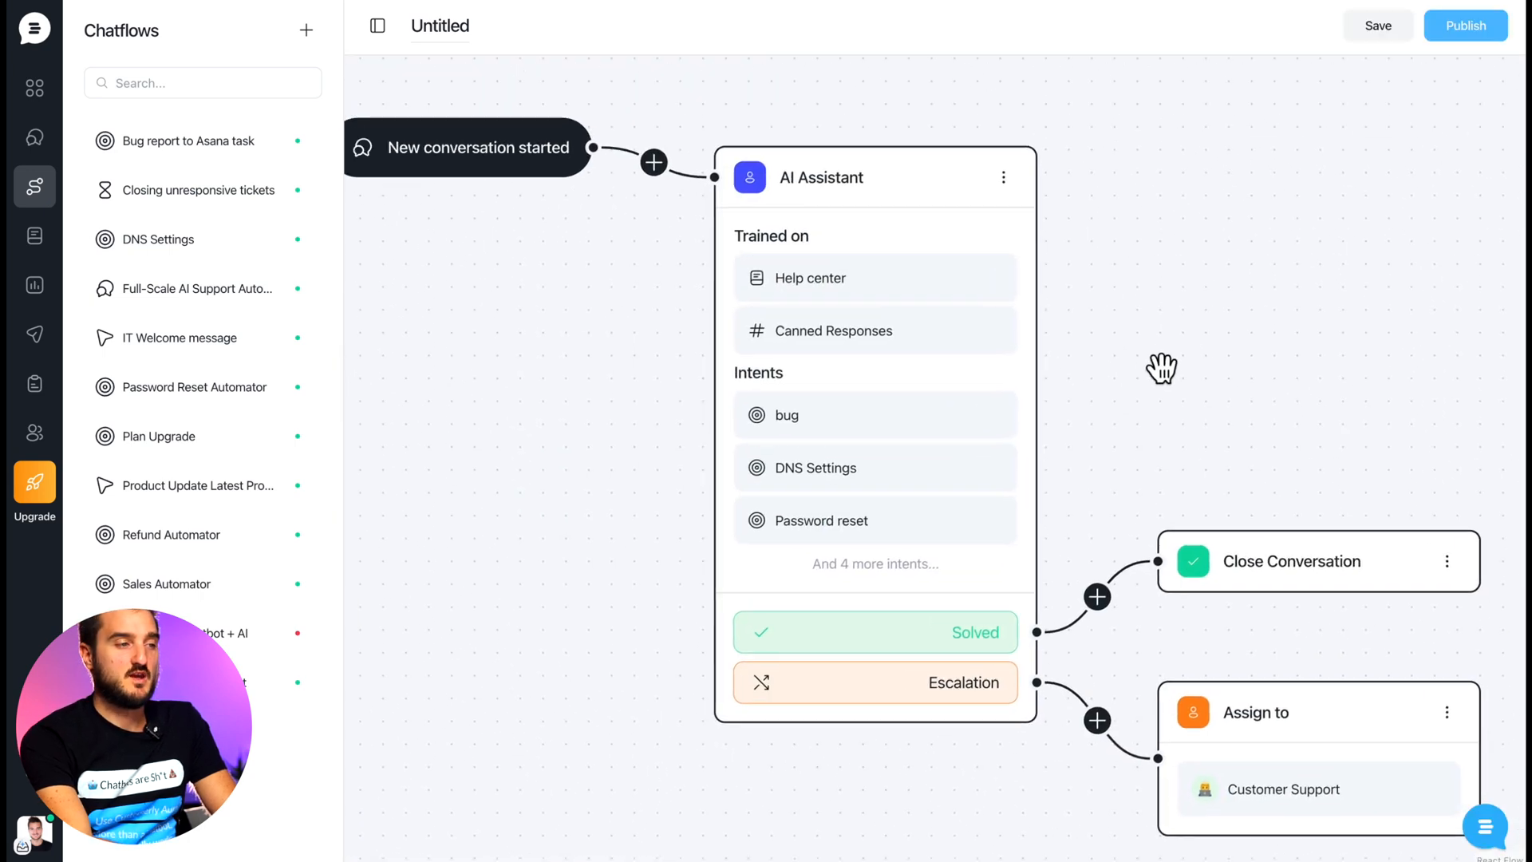
{"action": "double_click", "coordinate": [445, 22]}
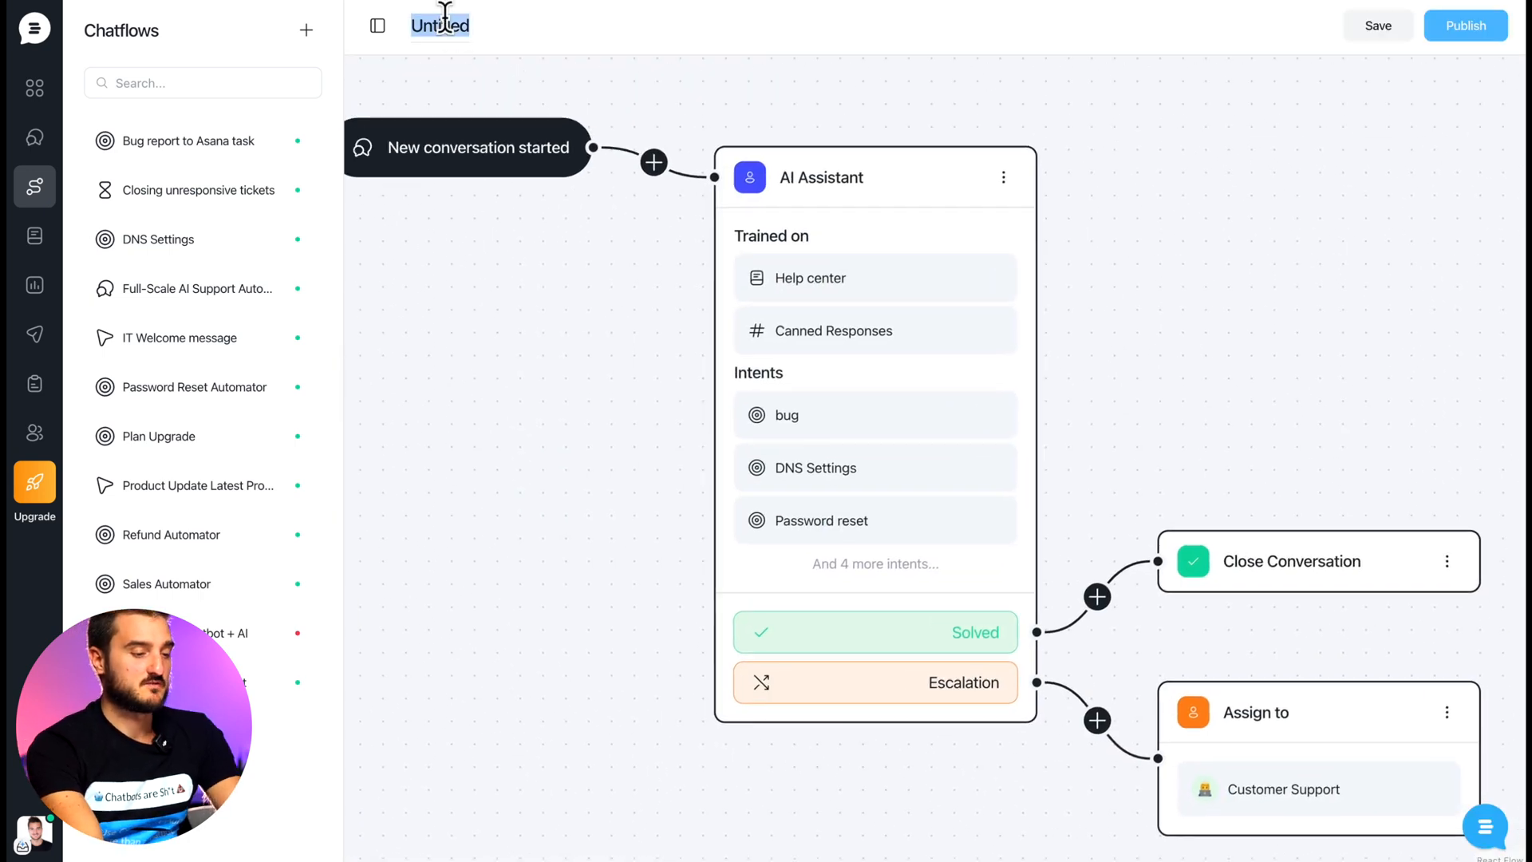
{"action": "type", "text": "AI First 2 A"}
{"action": "key", "text": "BackSpace"}
{"action": "key", "text": "BackSpace"}
{"action": "type", "text": "2 Aura"}
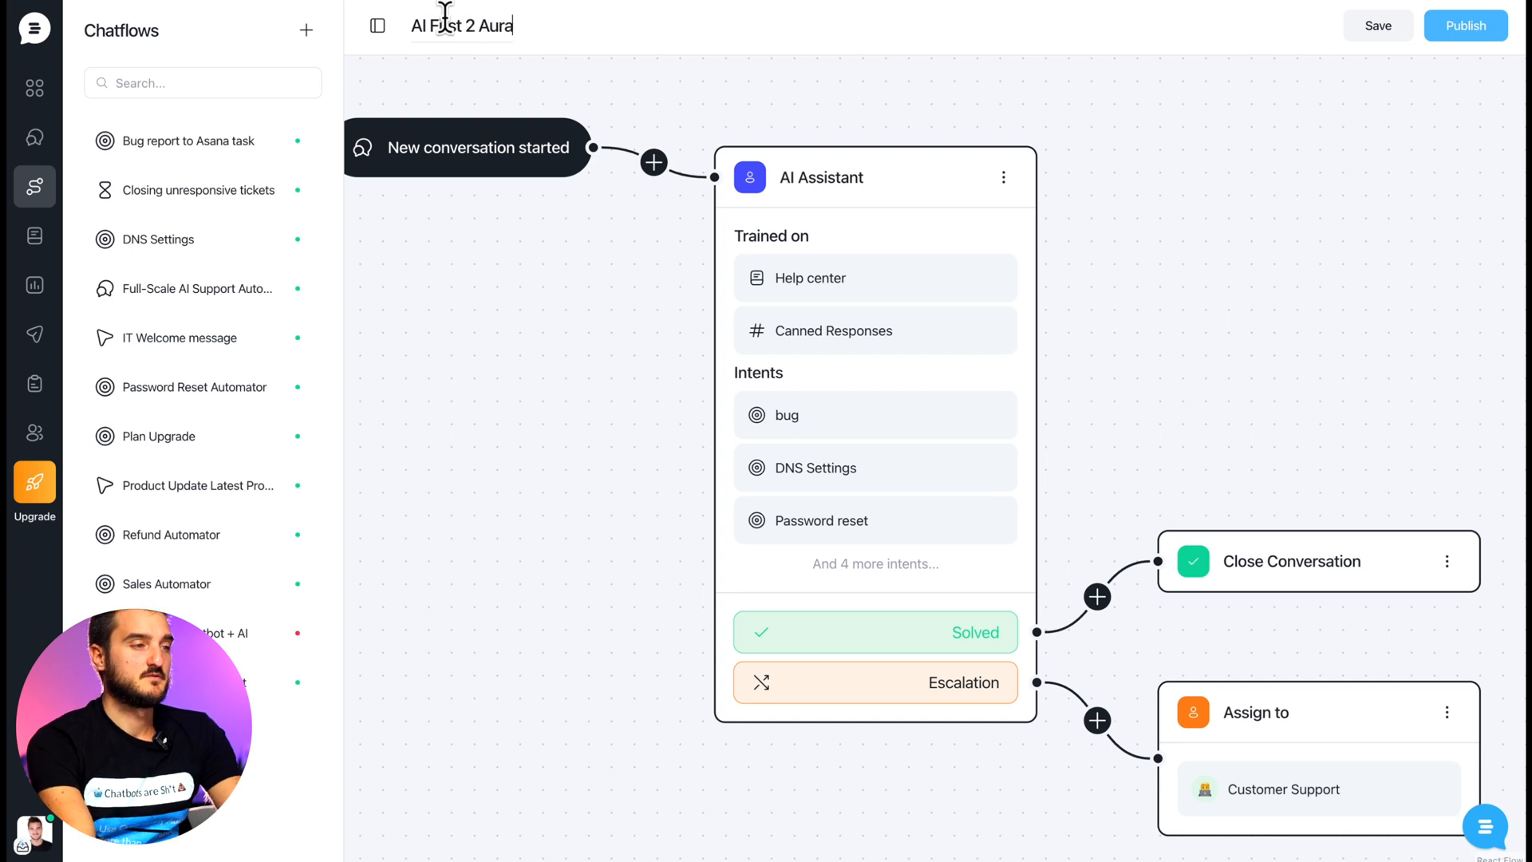
{"action": "left_click", "coordinate": [1465, 25]}
{"action": "left_click", "coordinate": [941, 583]}
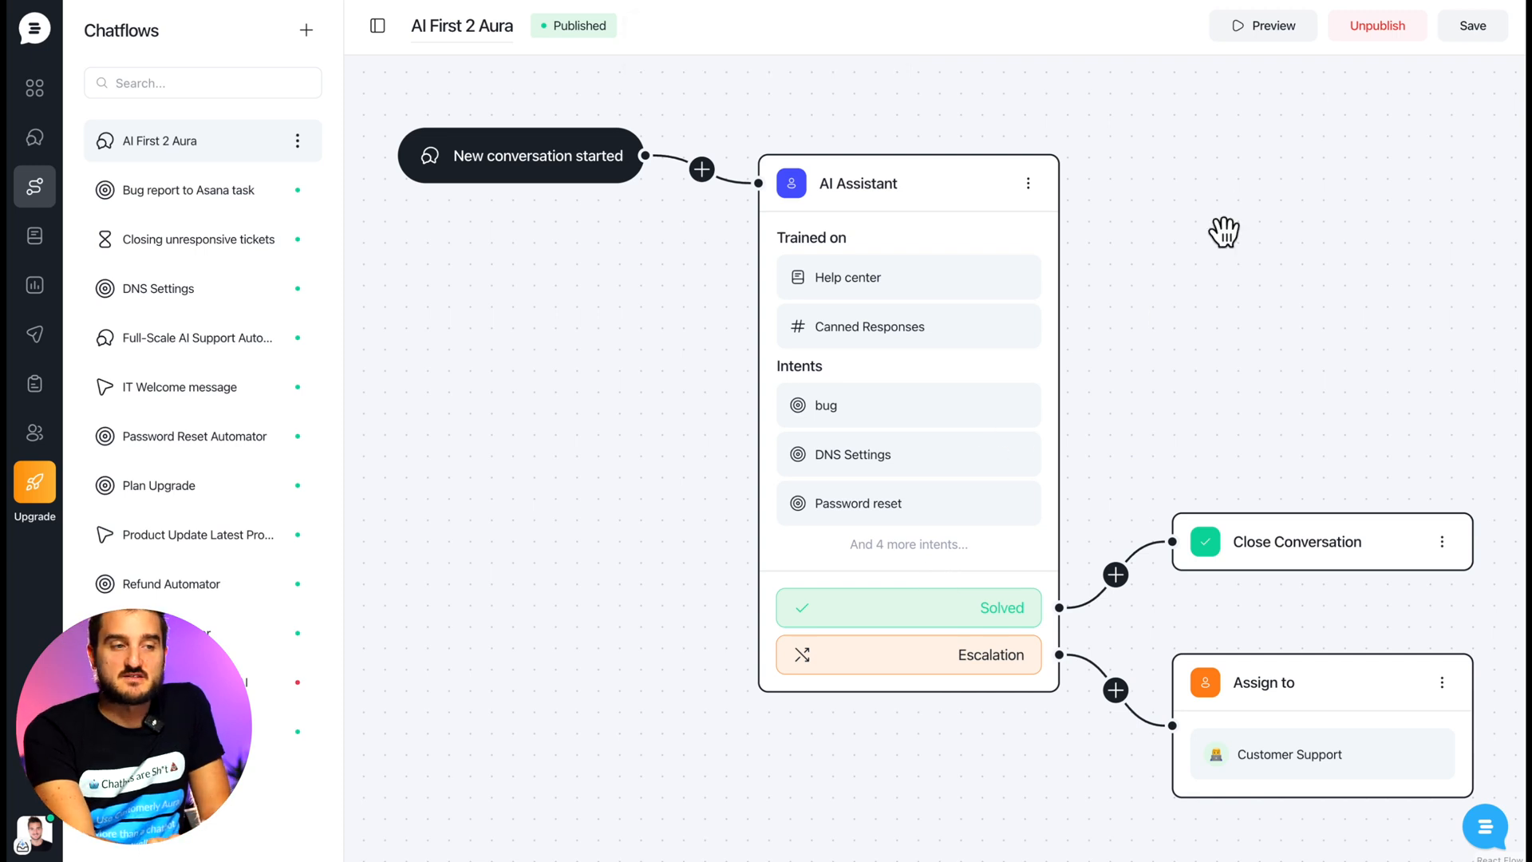
Preview the published chatflow and start a new conversation in the preview page's chat widget.
{"action": "left_click", "coordinate": [1263, 27]}
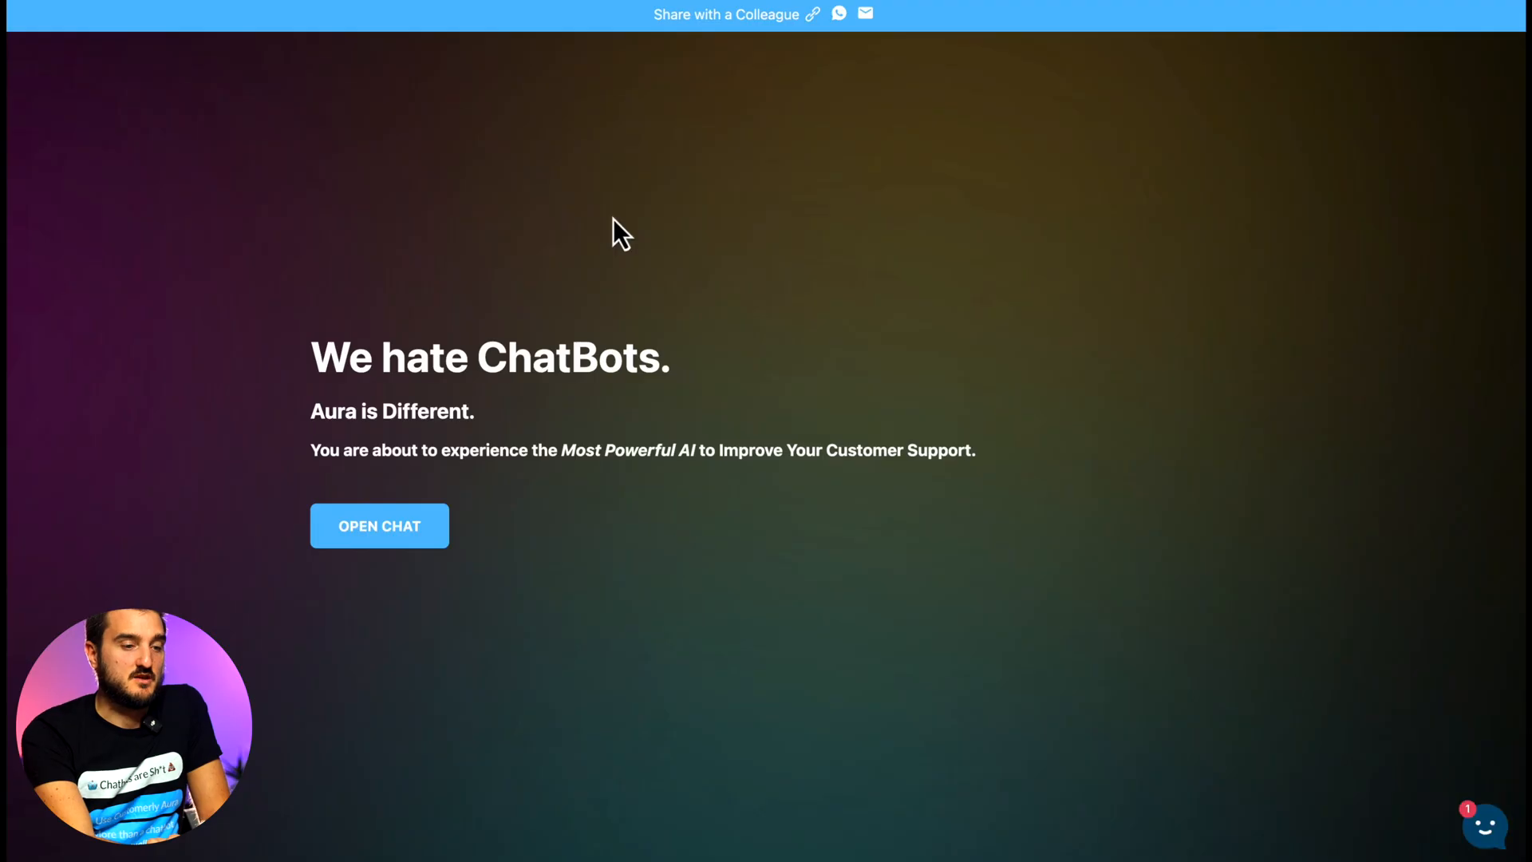
{"action": "left_click", "coordinate": [1488, 836]}
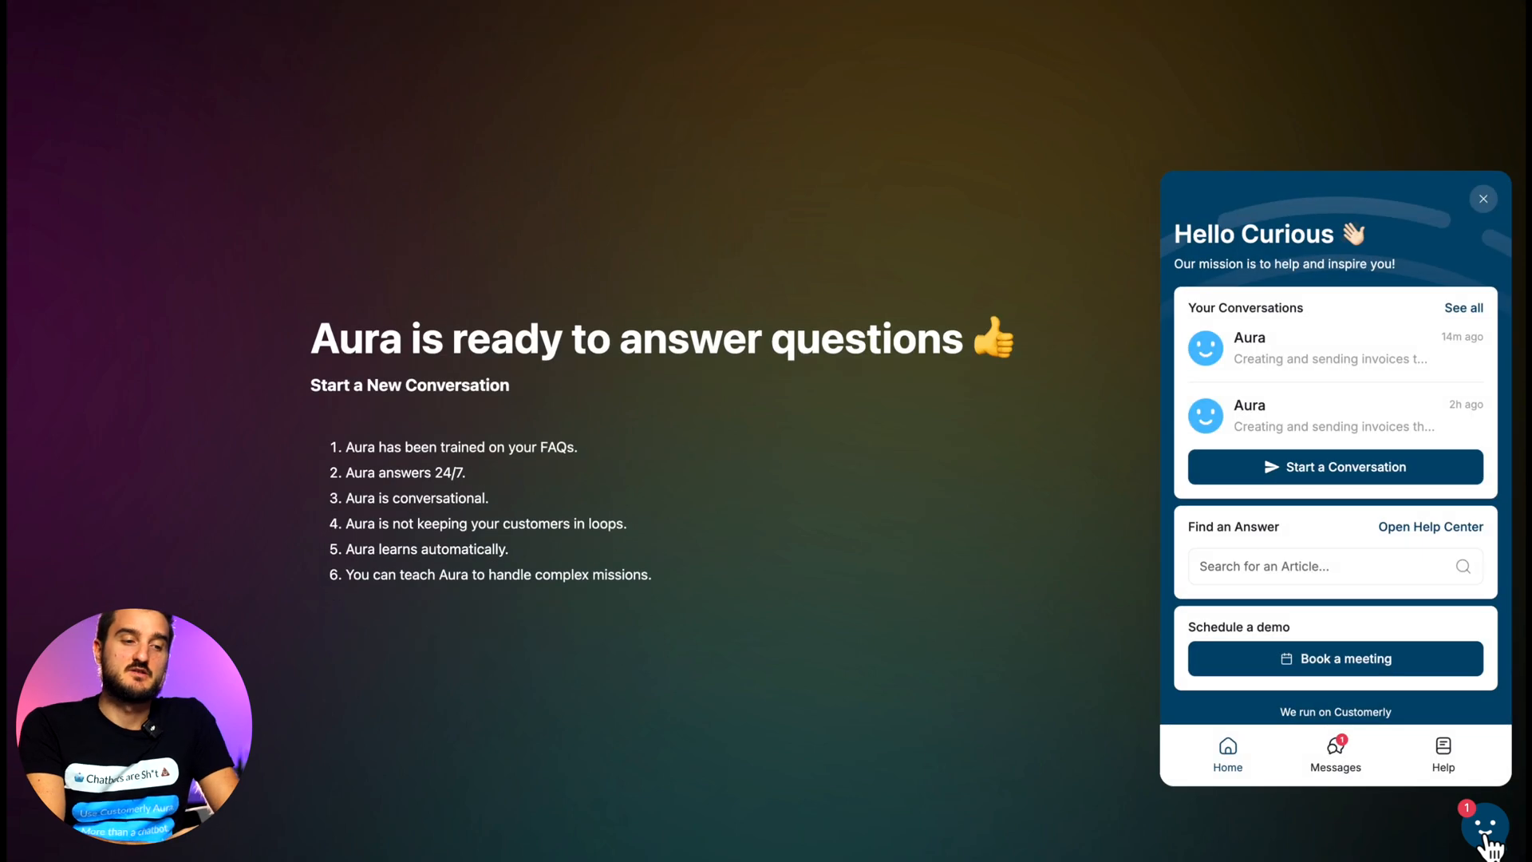
{"action": "left_click", "coordinate": [1363, 471]}
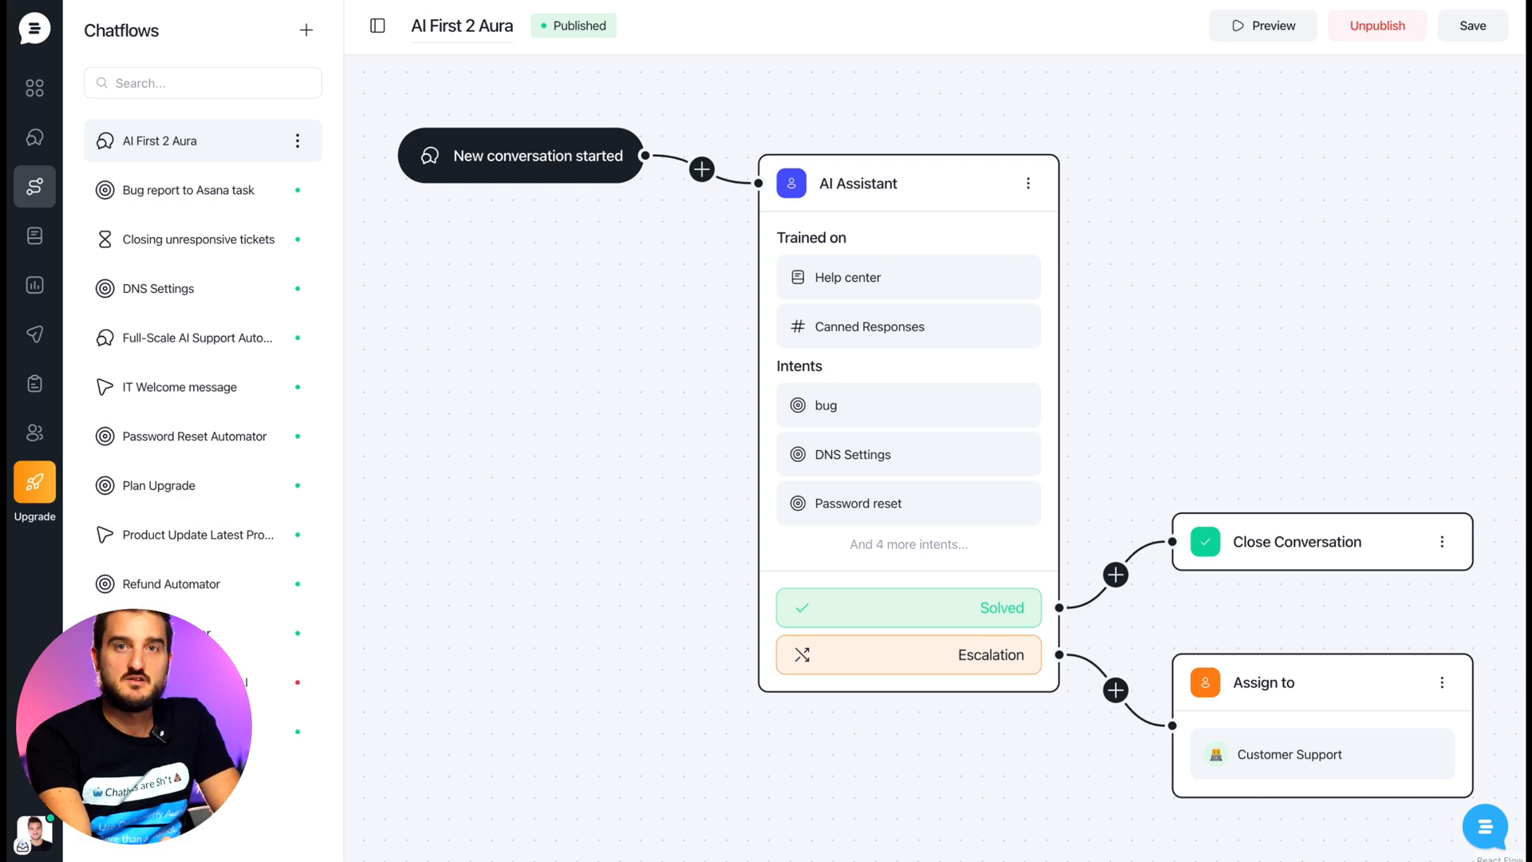
Create another chatflow from scratch with AI recognized intent as its triggering event.
{"action": "left_click", "coordinate": [306, 32]}
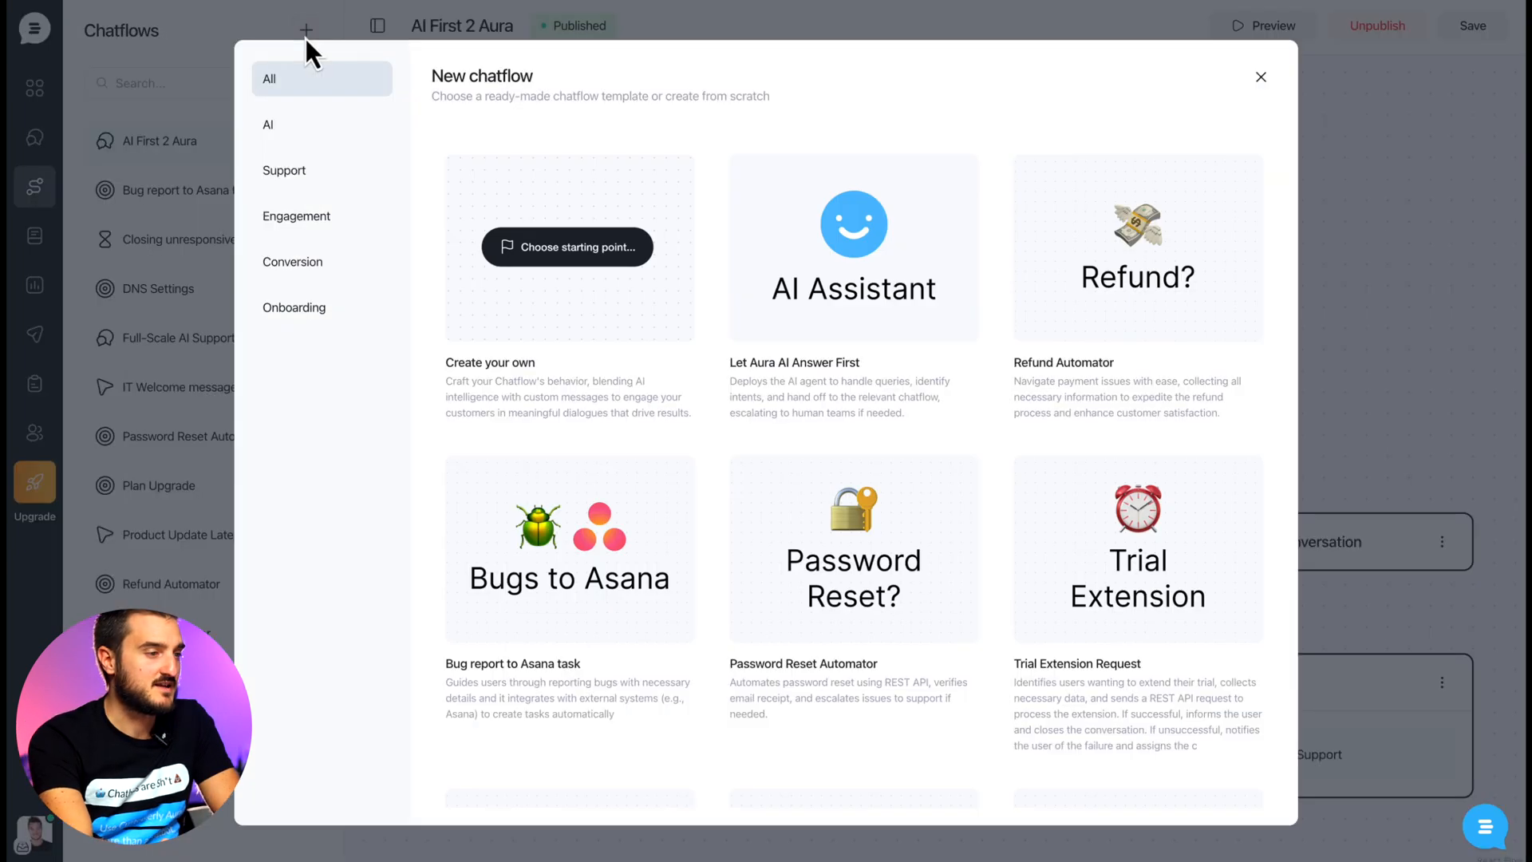
{"action": "left_click", "coordinate": [594, 326]}
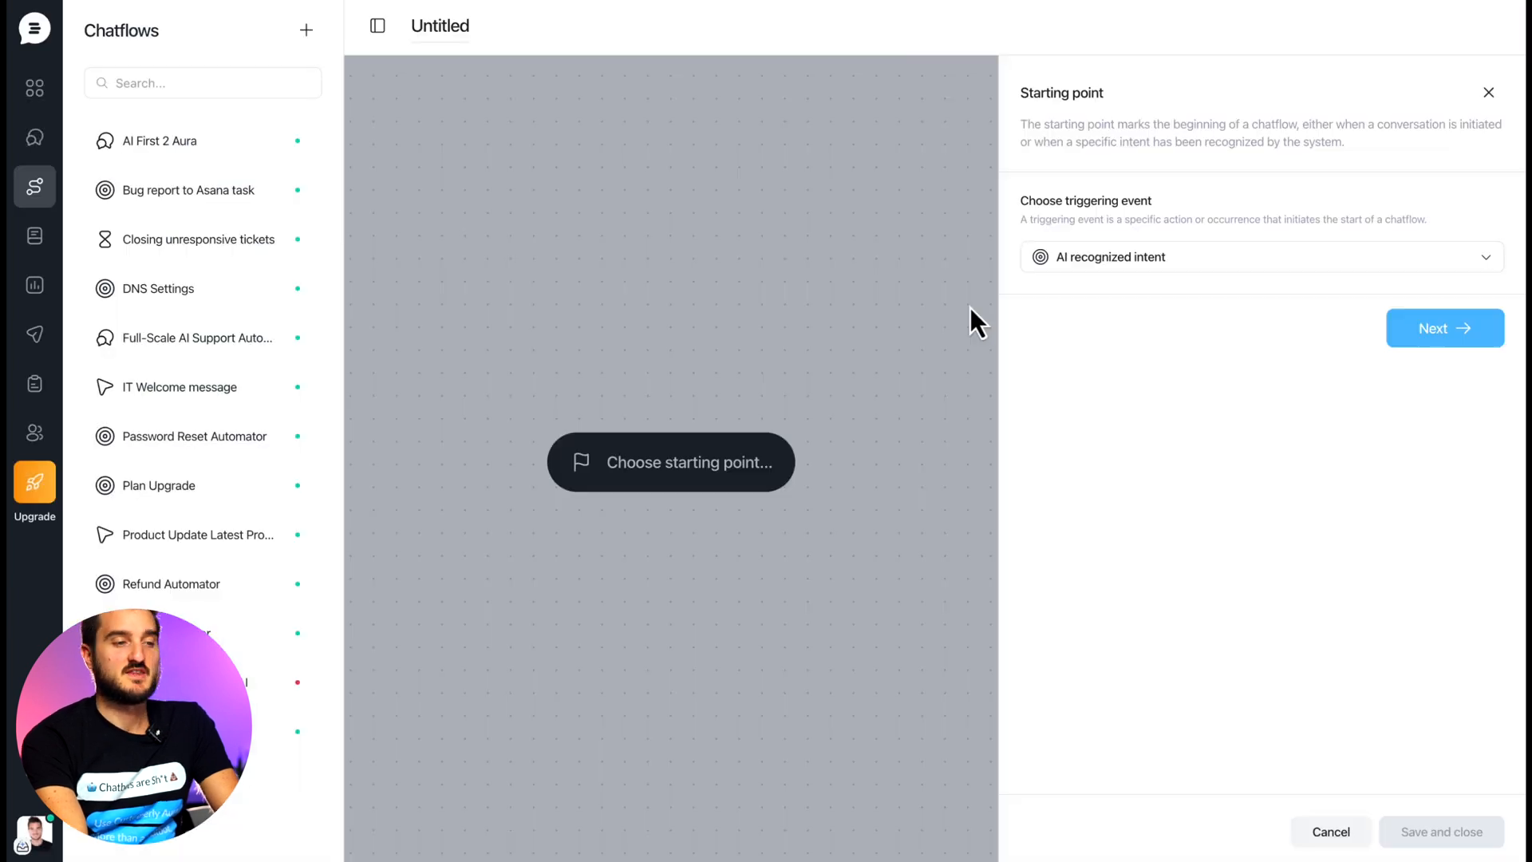
{"action": "left_click", "coordinate": [1150, 262]}
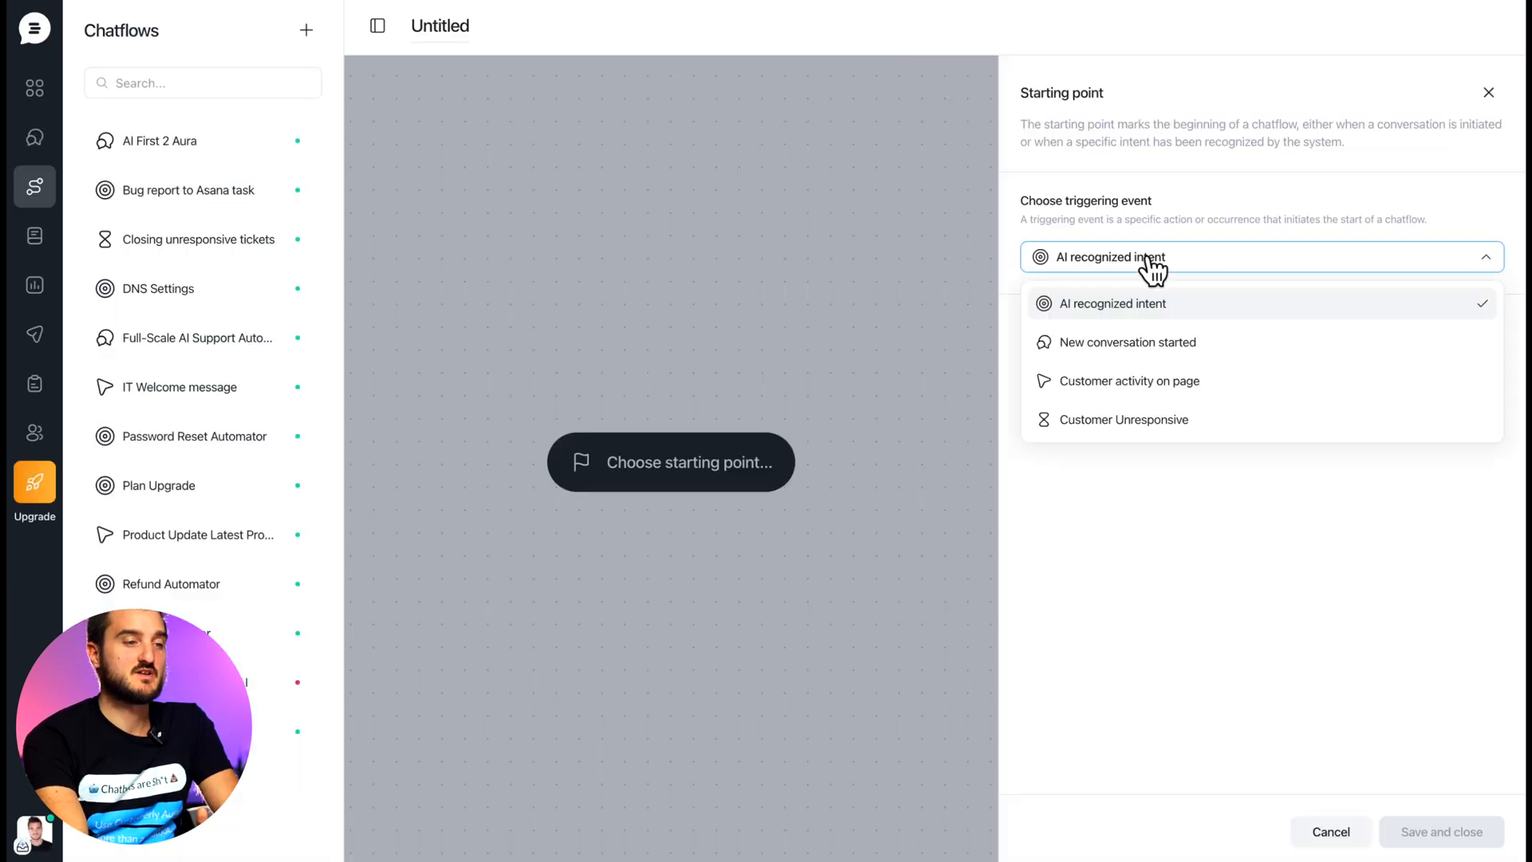
{"action": "left_click", "coordinate": [1087, 313]}
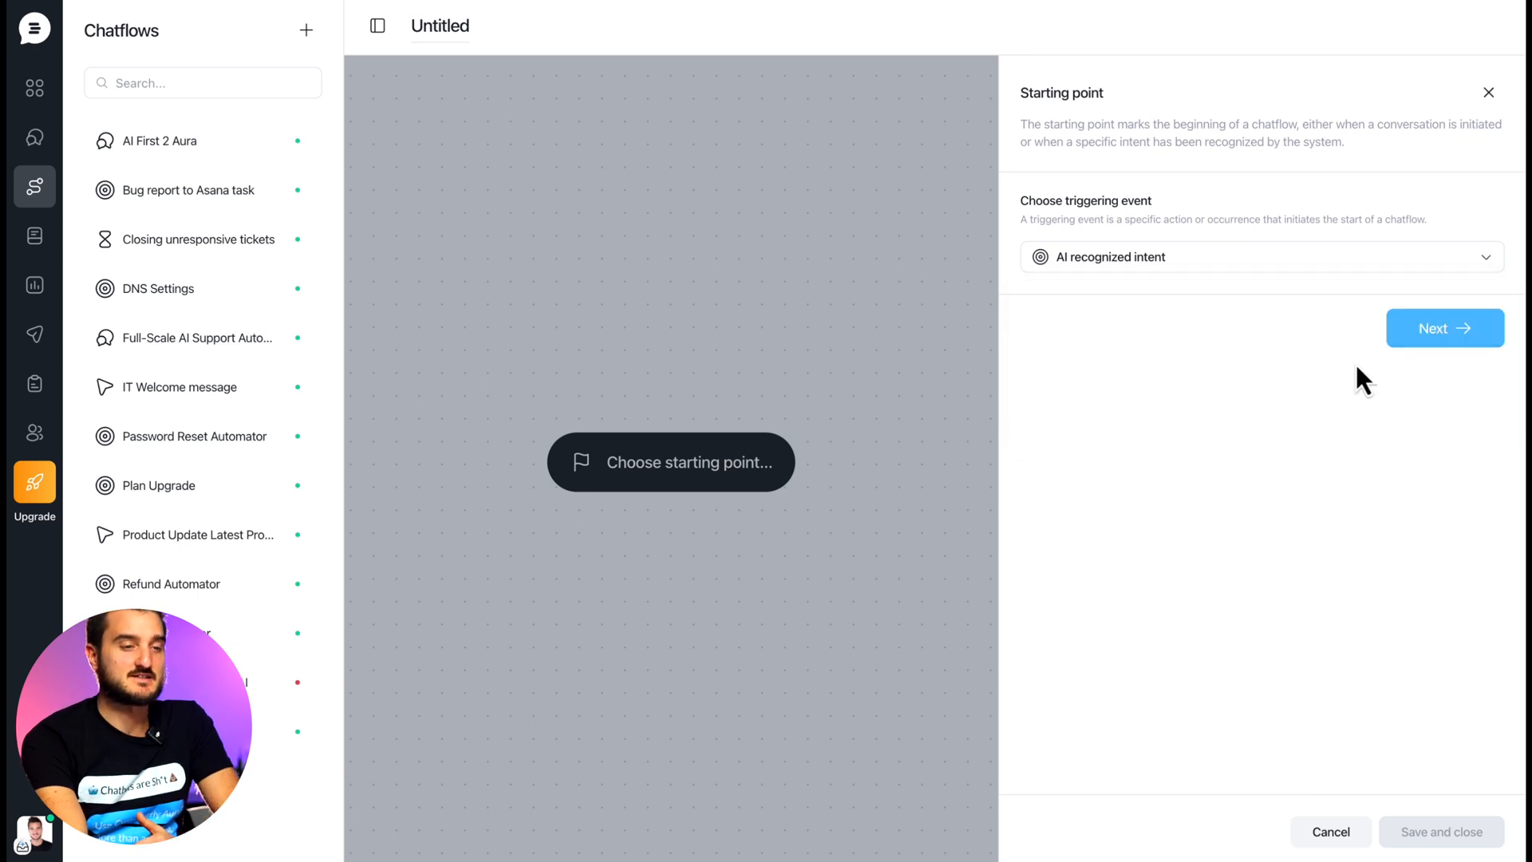
{"action": "left_click", "coordinate": [1420, 329]}
Name the intent "Pricing" and describe it as "A user is trying to understand the pricing option".
{"action": "left_click", "coordinate": [1058, 499]}
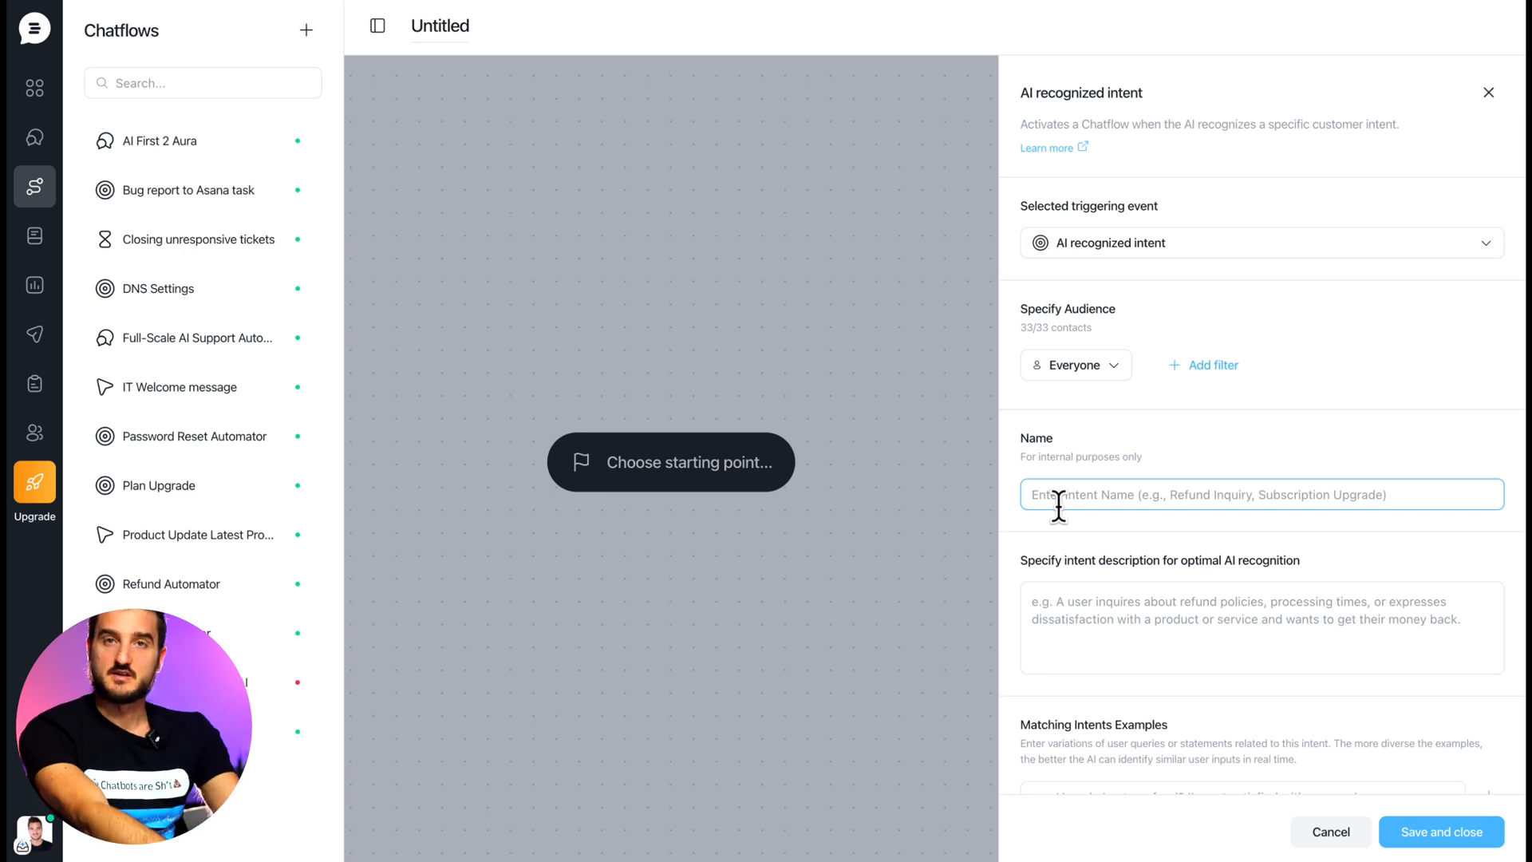
{"action": "type", "text": "Pri"}
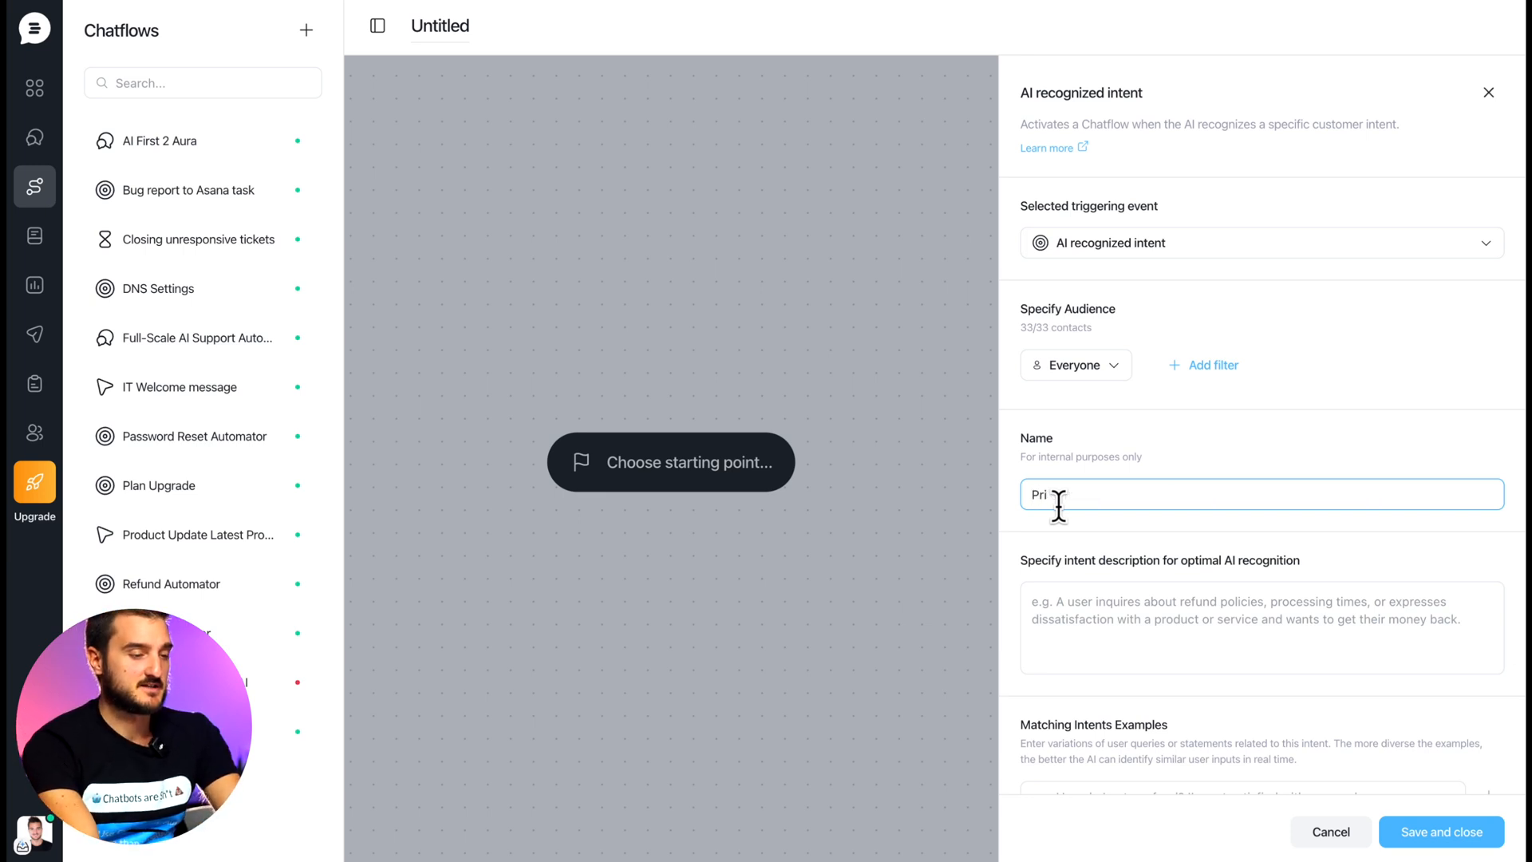
{"action": "type", "text": "cing"}
{"action": "left_click", "coordinate": [1067, 604]}
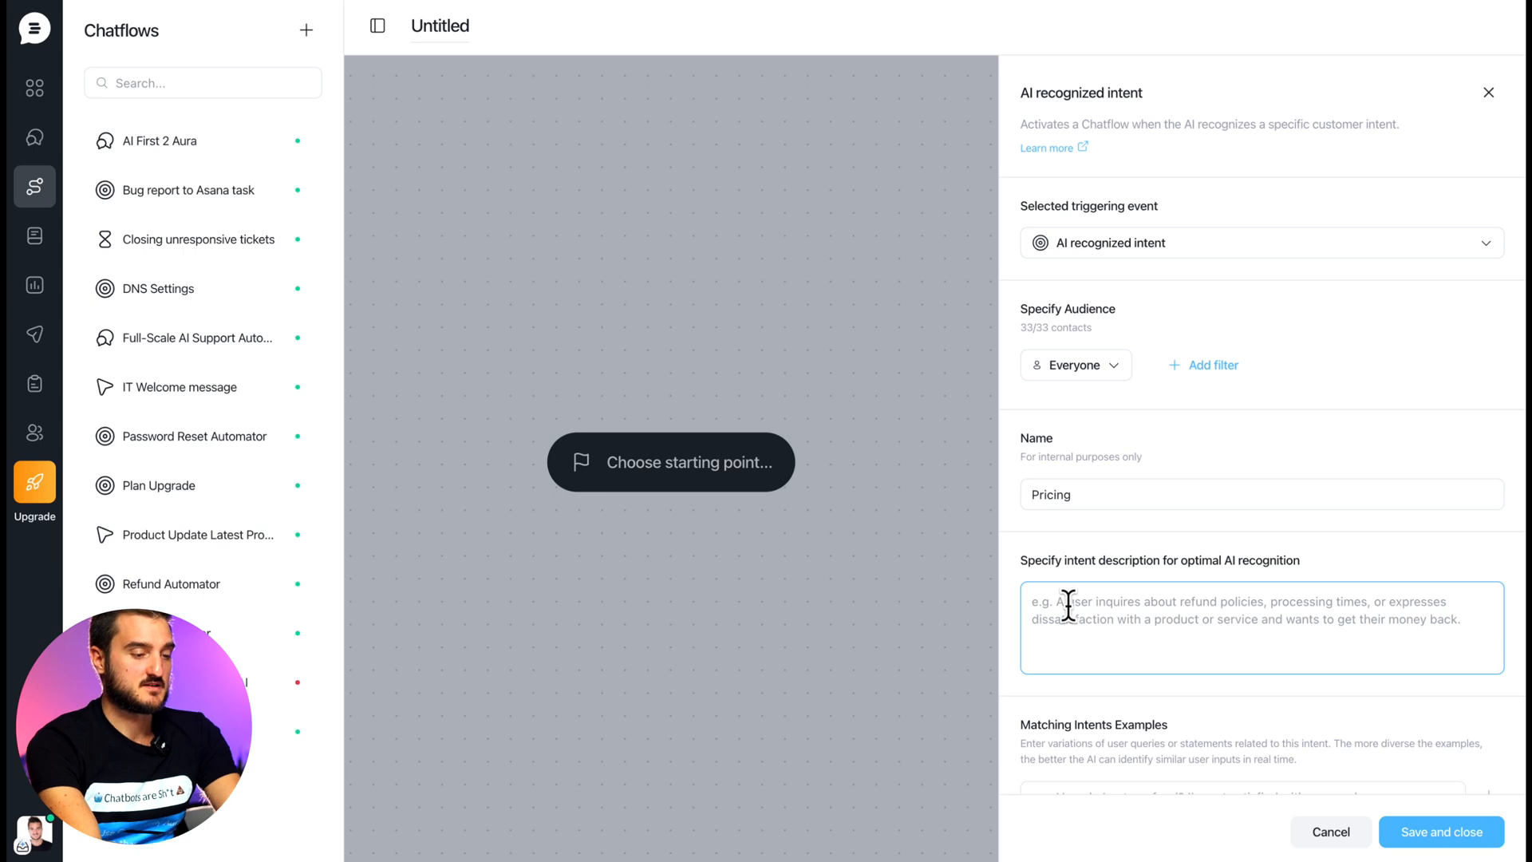
{"action": "type", "text": "A user is t"}
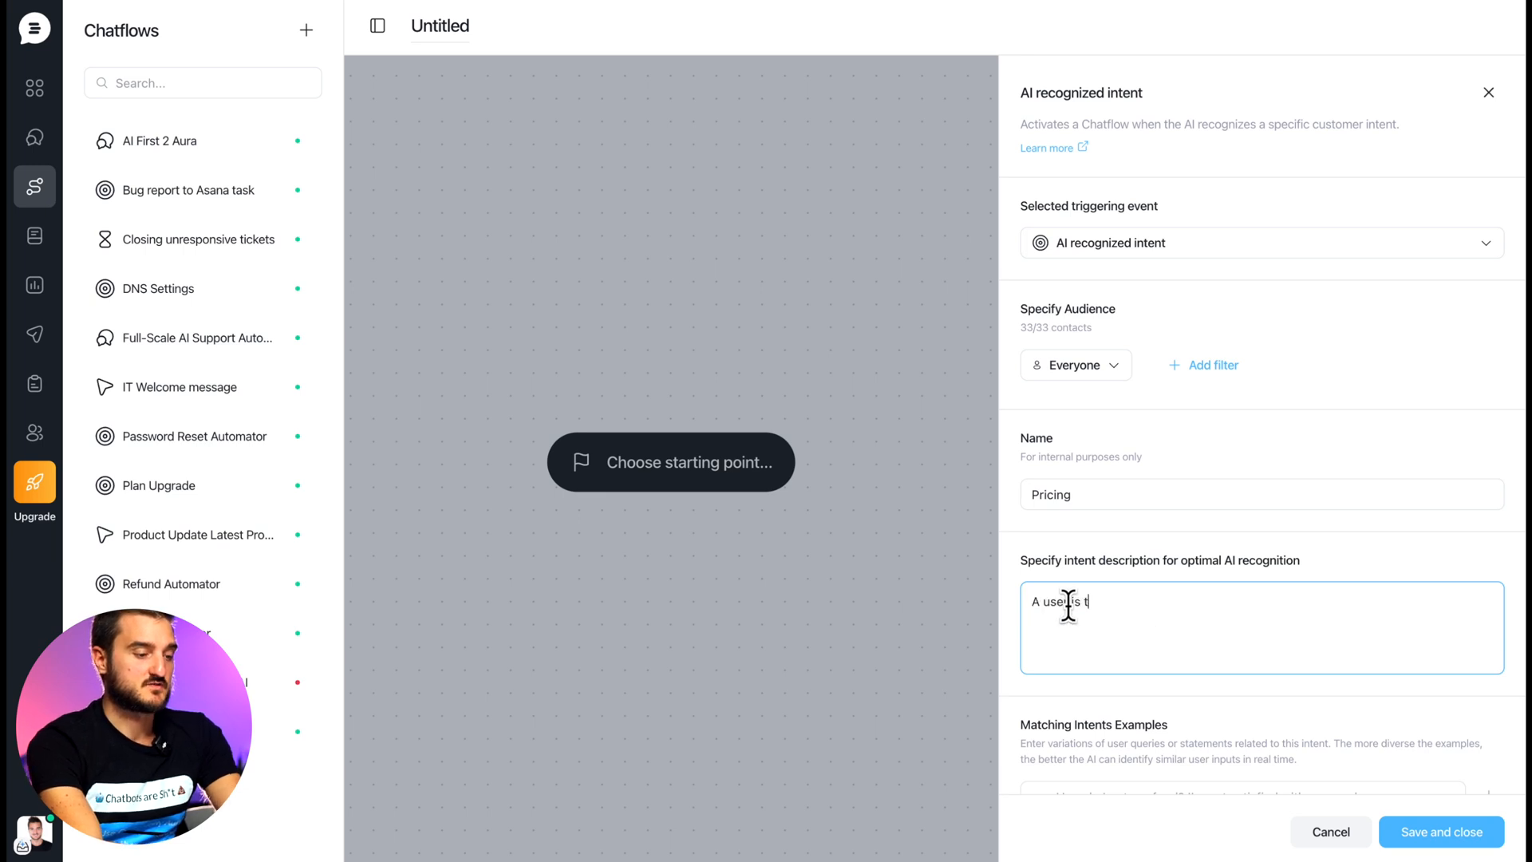
{"action": "type", "text": "rying to "}
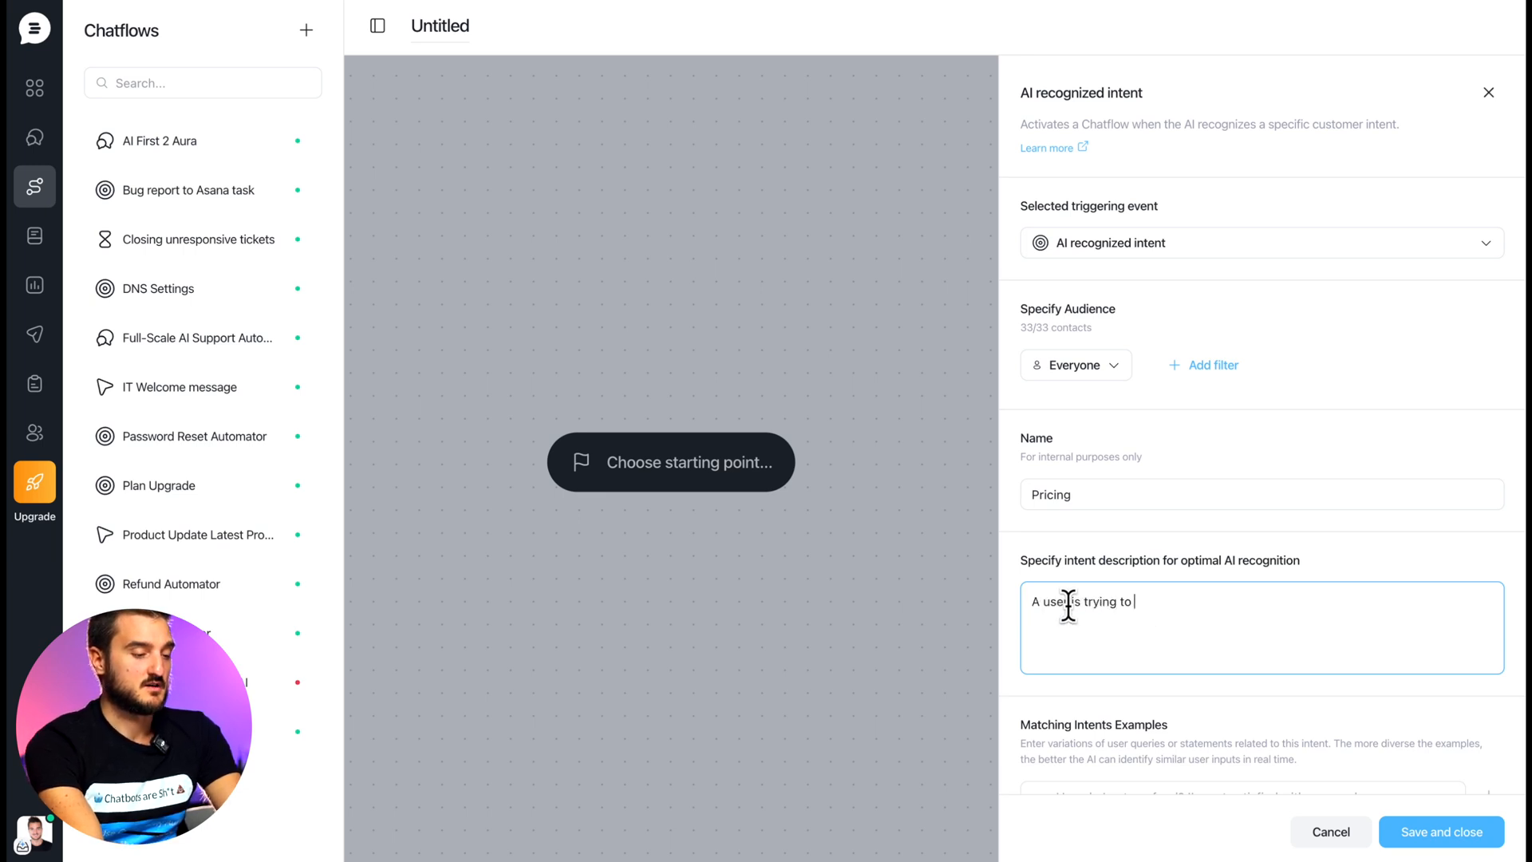
{"action": "type", "text": "understand the "}
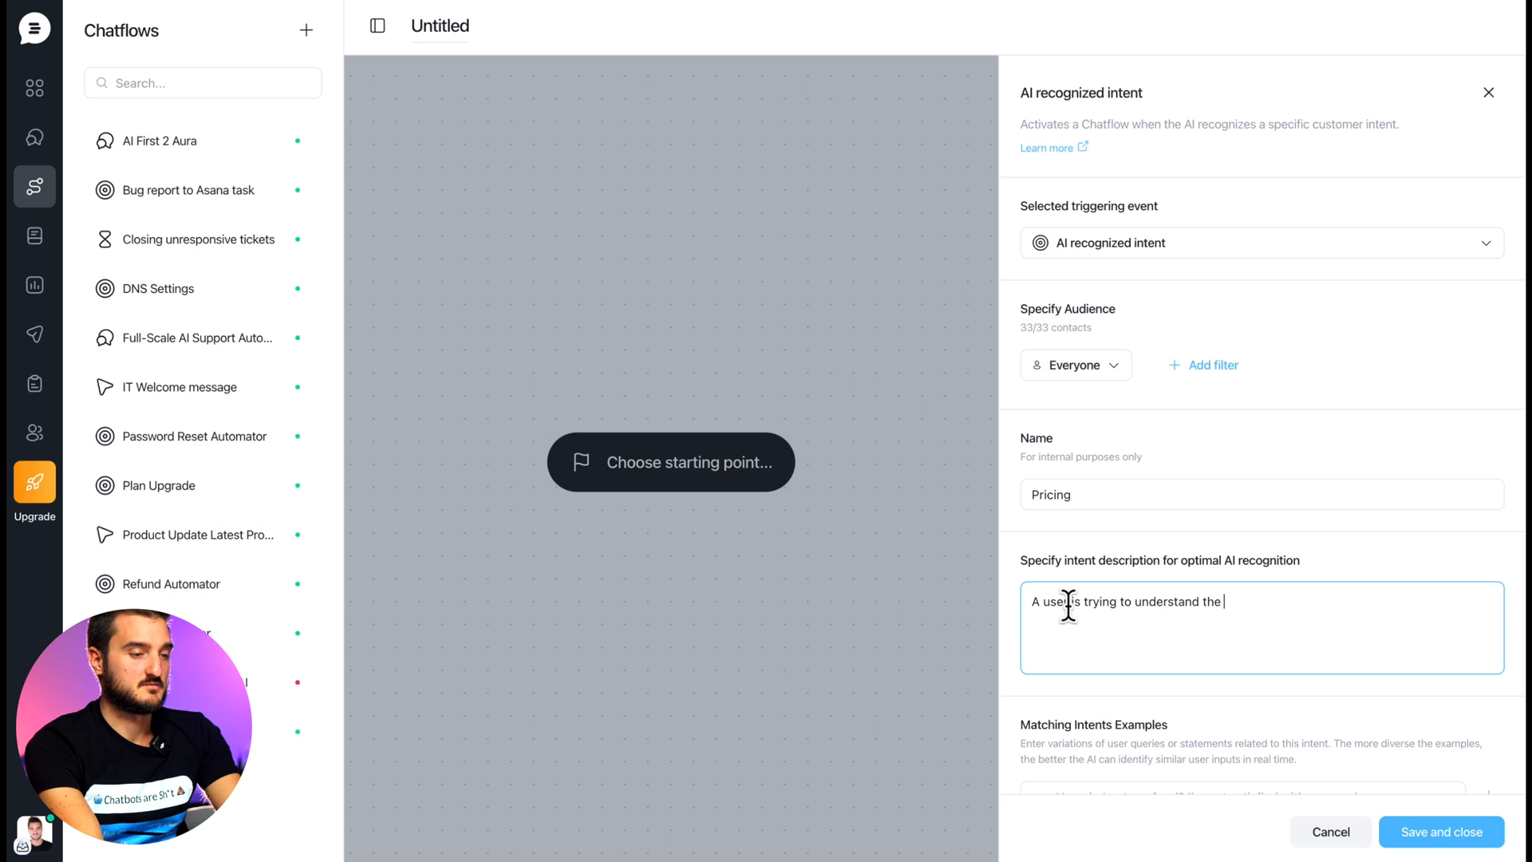
{"action": "type", "text": "pricing option"}
Add the matching example "What's your pricing per seat" and the non-matching example "How do I upgrade", and save the intent.
{"action": "scroll", "coordinate": [1068, 607], "scroll_direction": "down", "scroll_amount": 3}
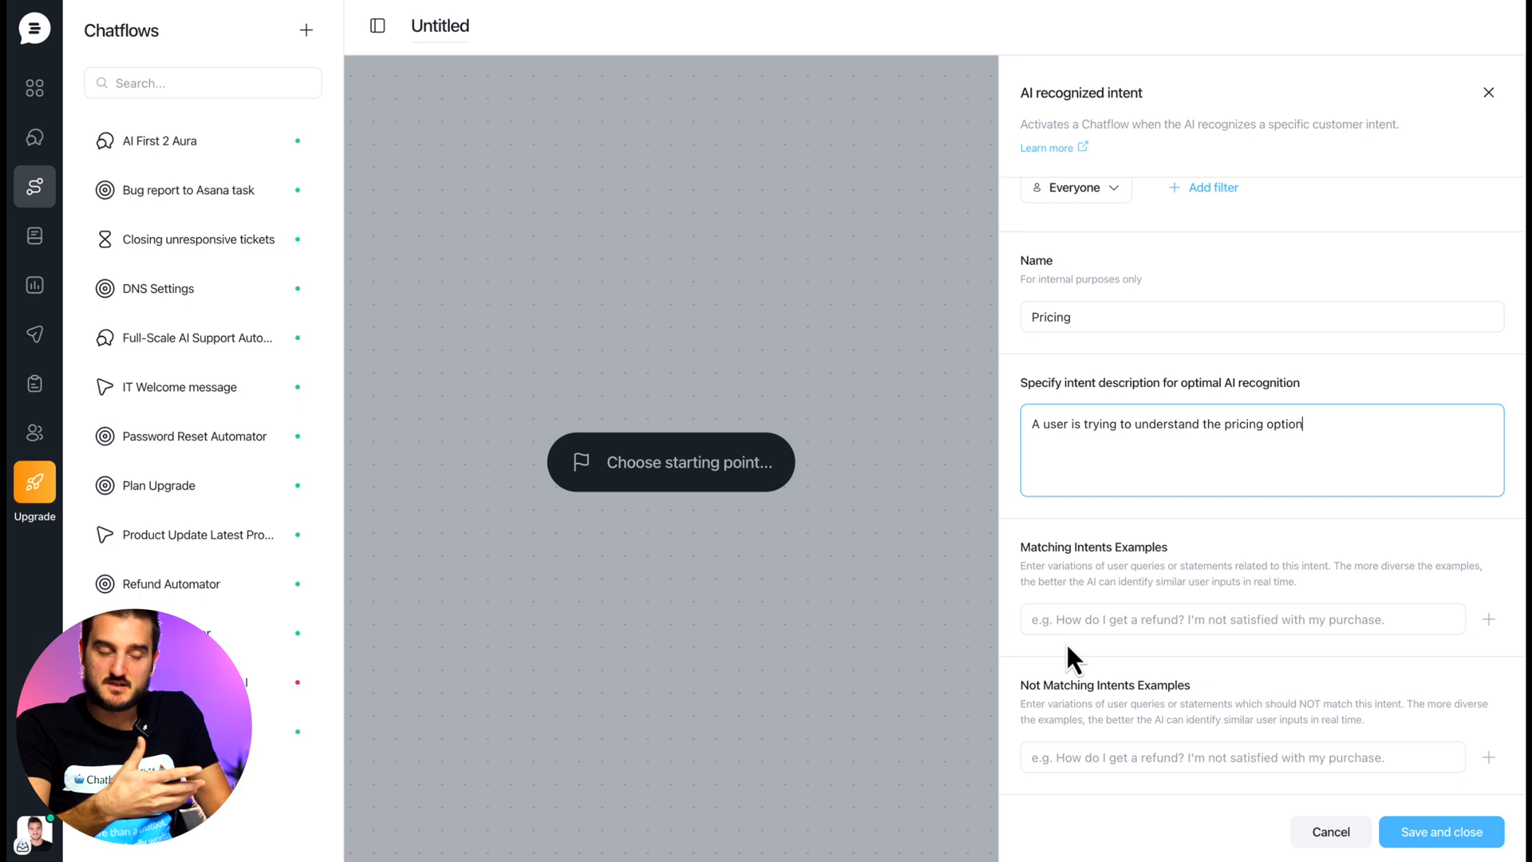
{"action": "left_click", "coordinate": [1065, 610]}
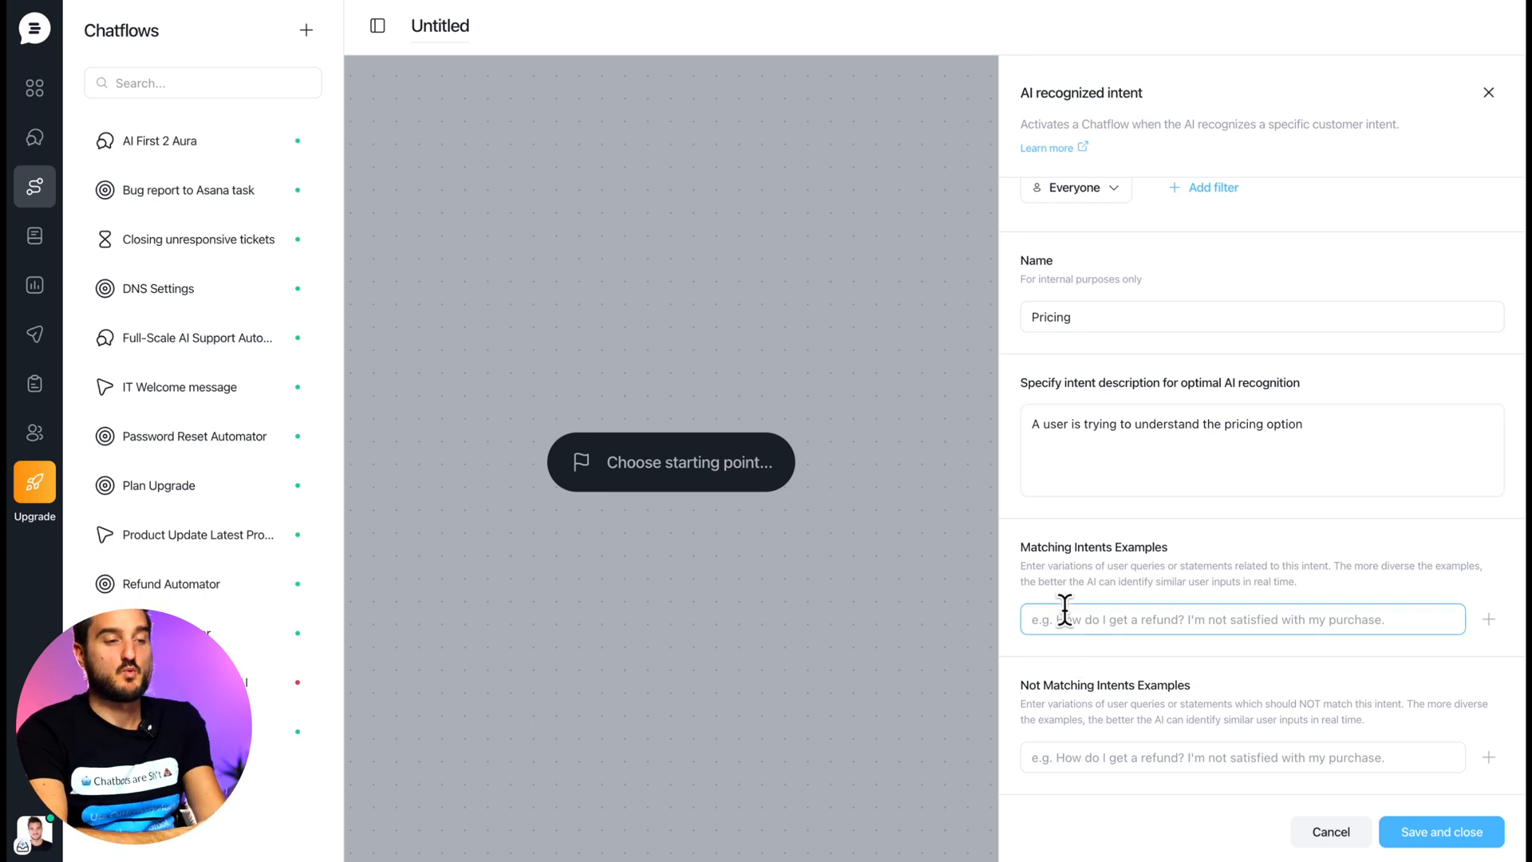
{"action": "type", "text": "W"}
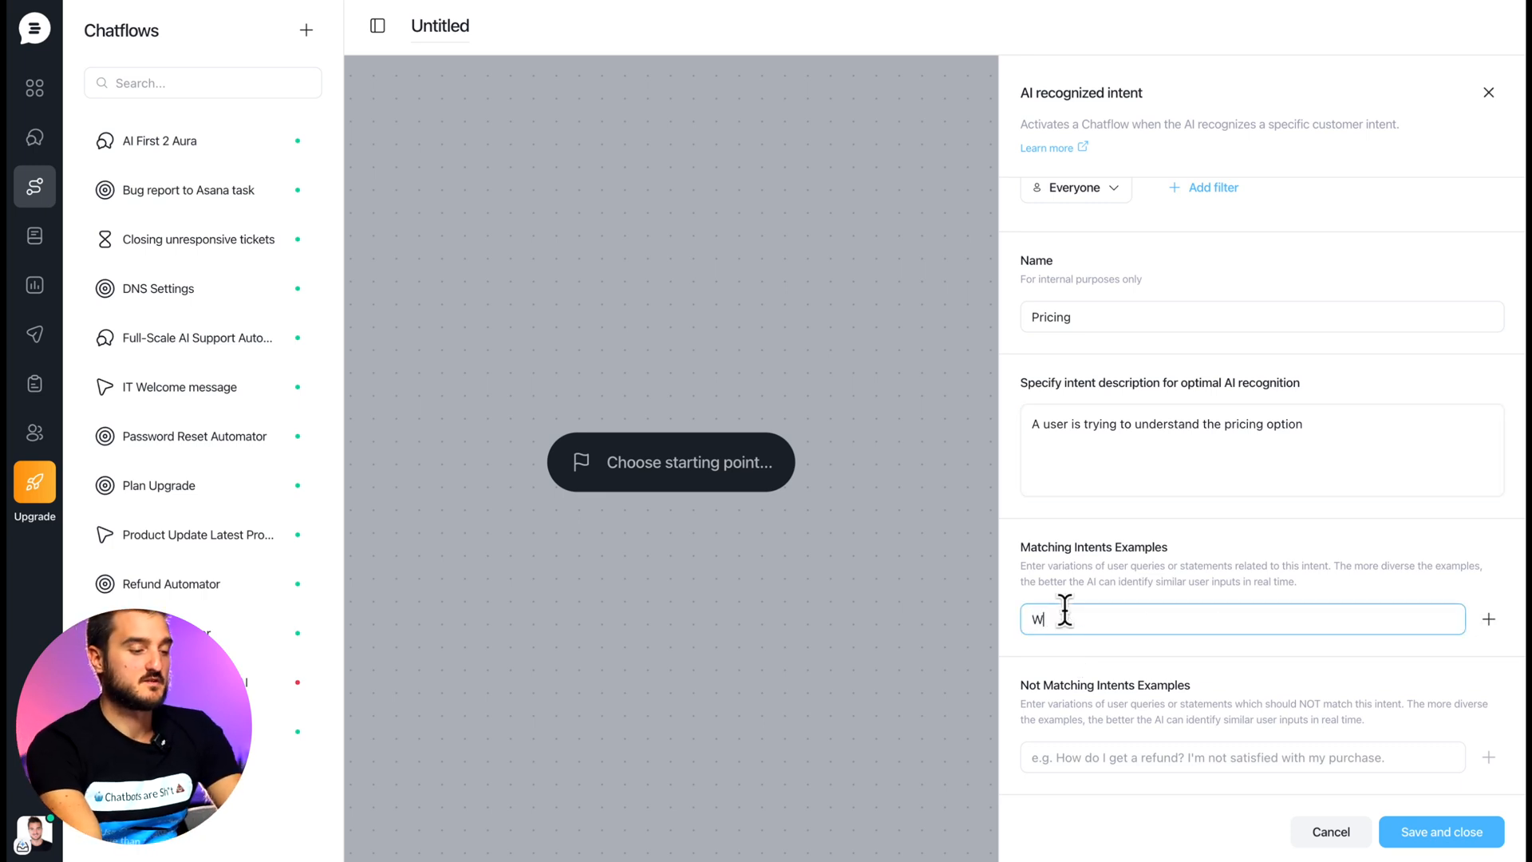
{"action": "type", "text": "hat's your pricing per seat"}
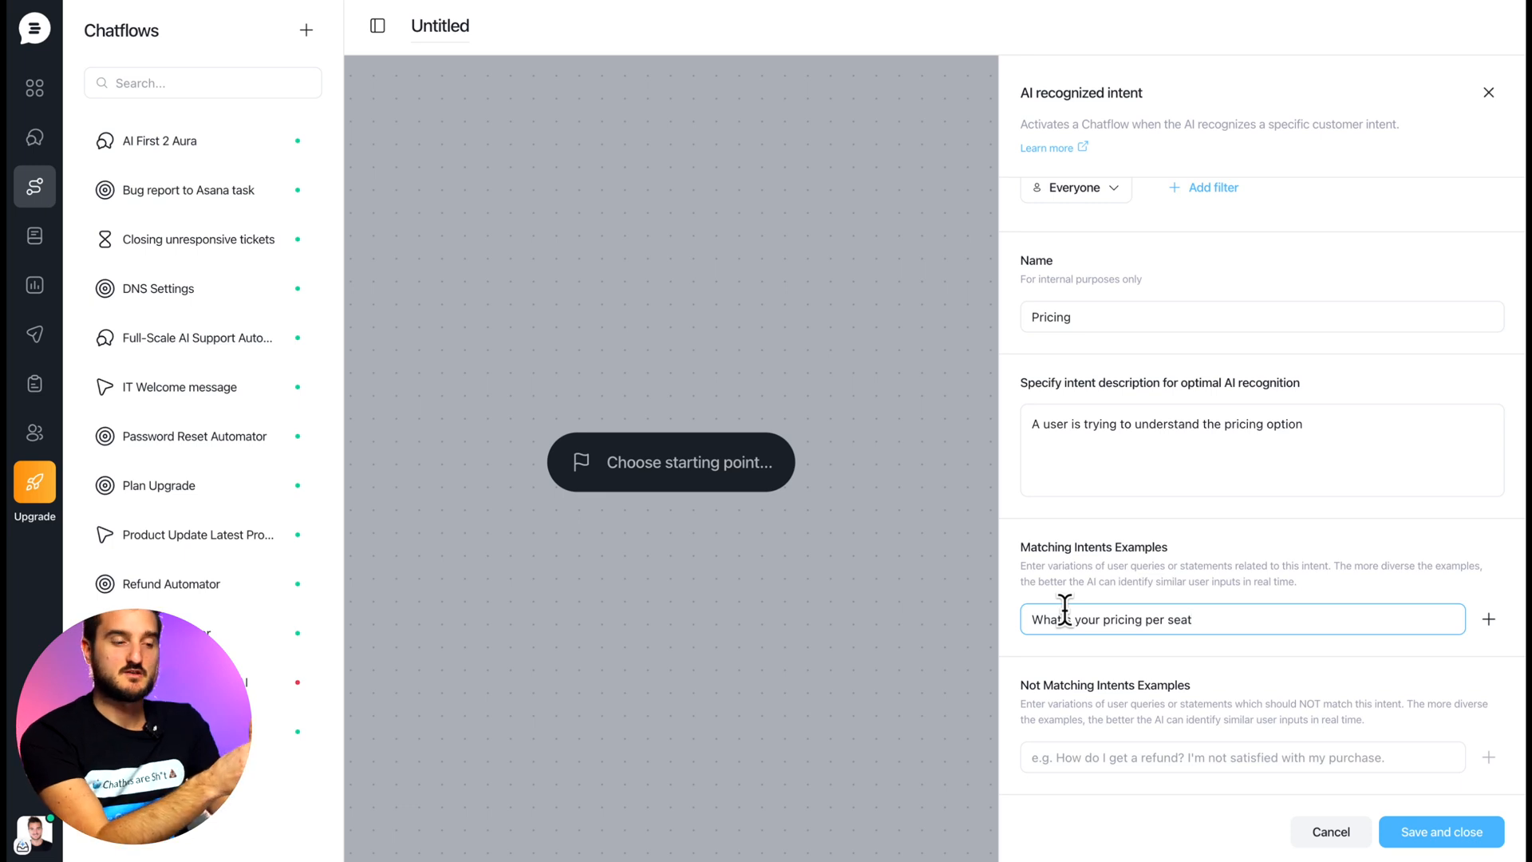
{"action": "left_click", "coordinate": [1050, 750]}
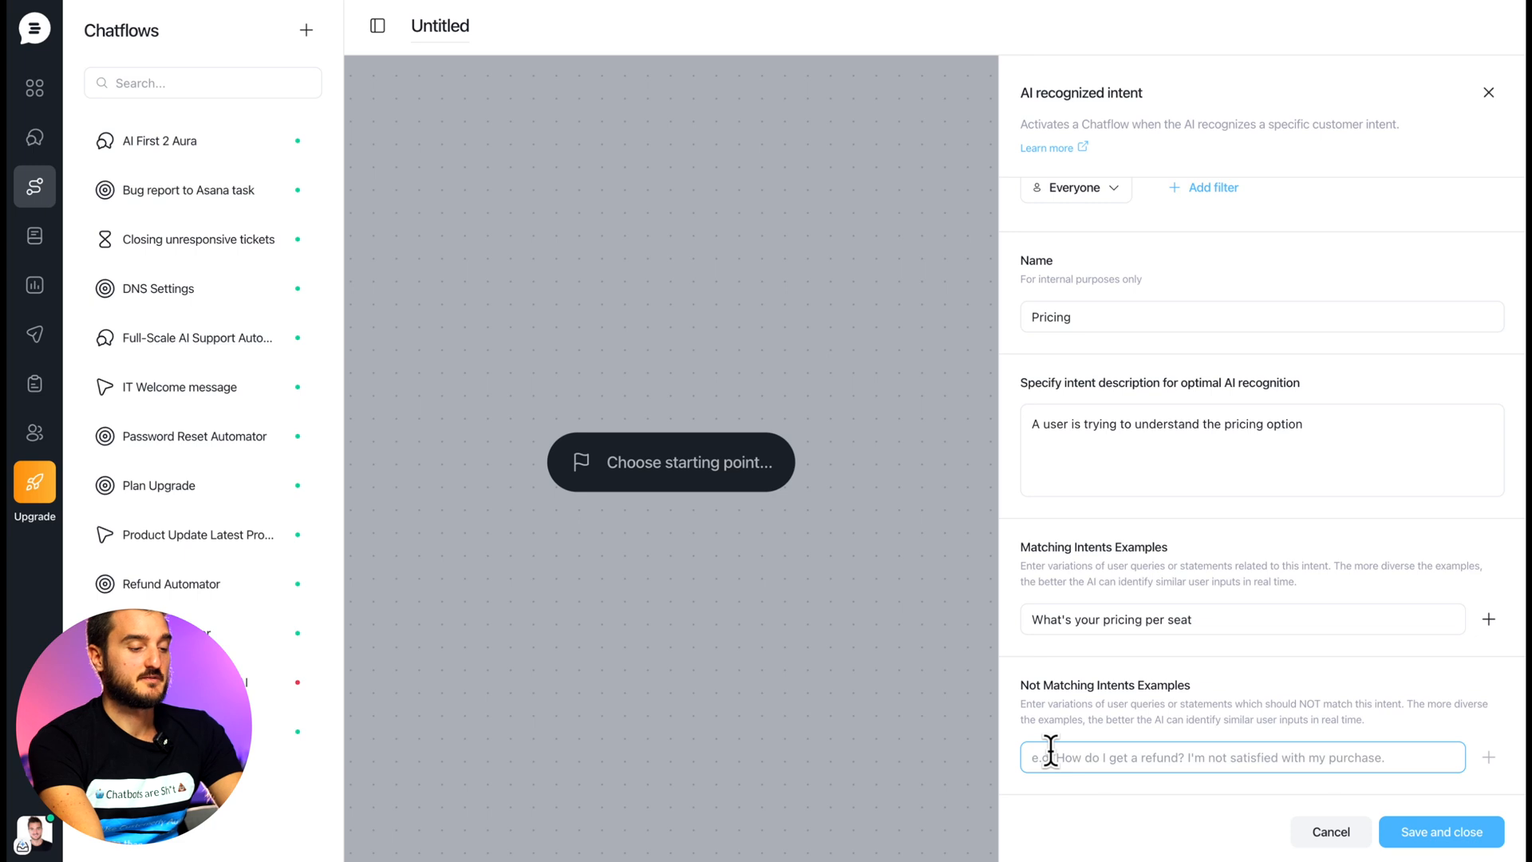
{"action": "type", "text": "How do I up"}
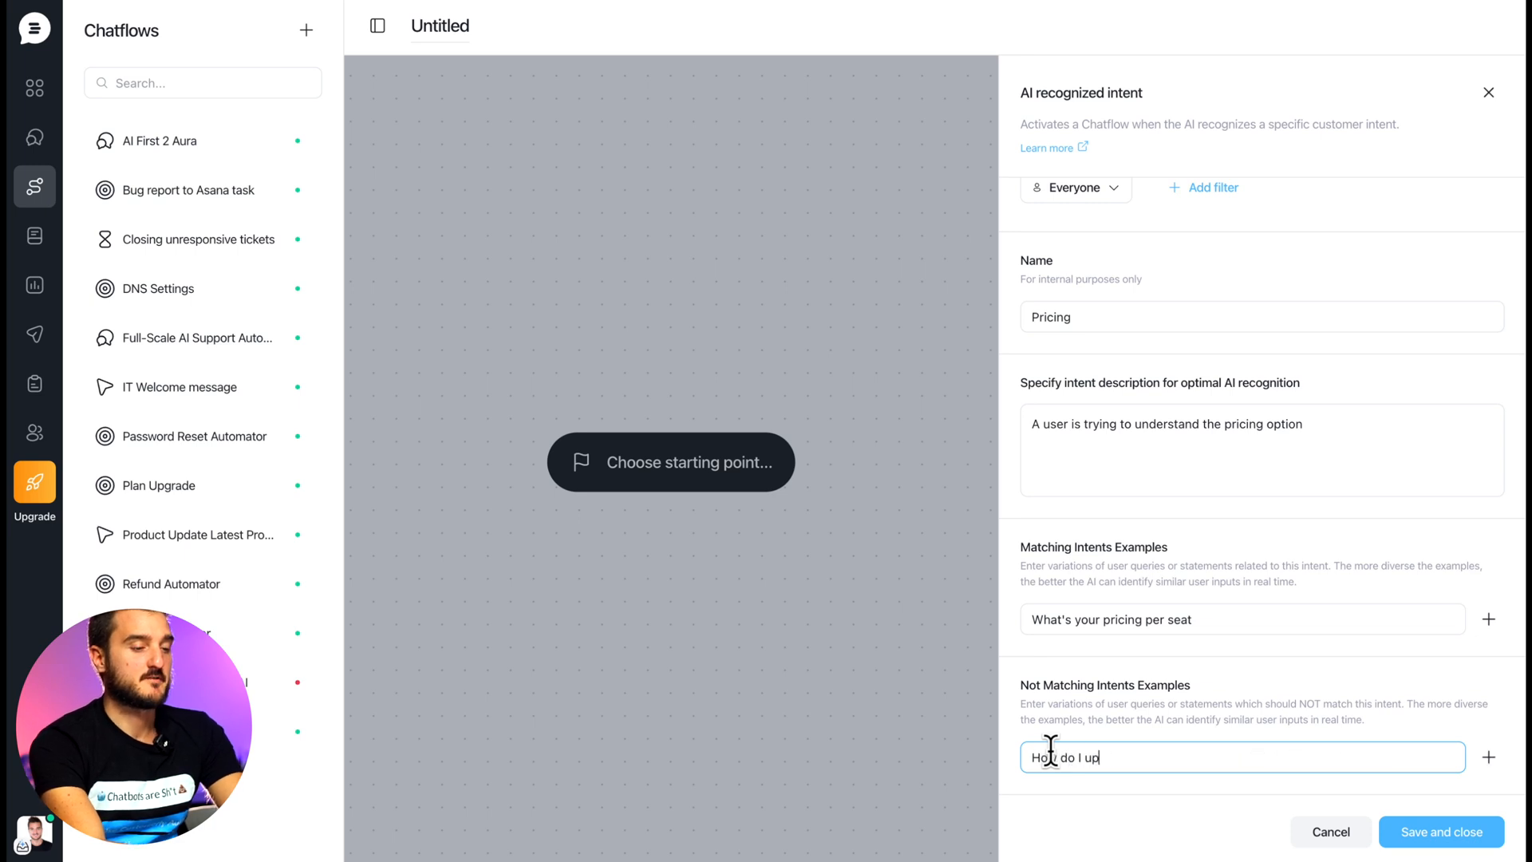
{"action": "type", "text": "grade"}
{"action": "left_click", "coordinate": [1429, 831]}
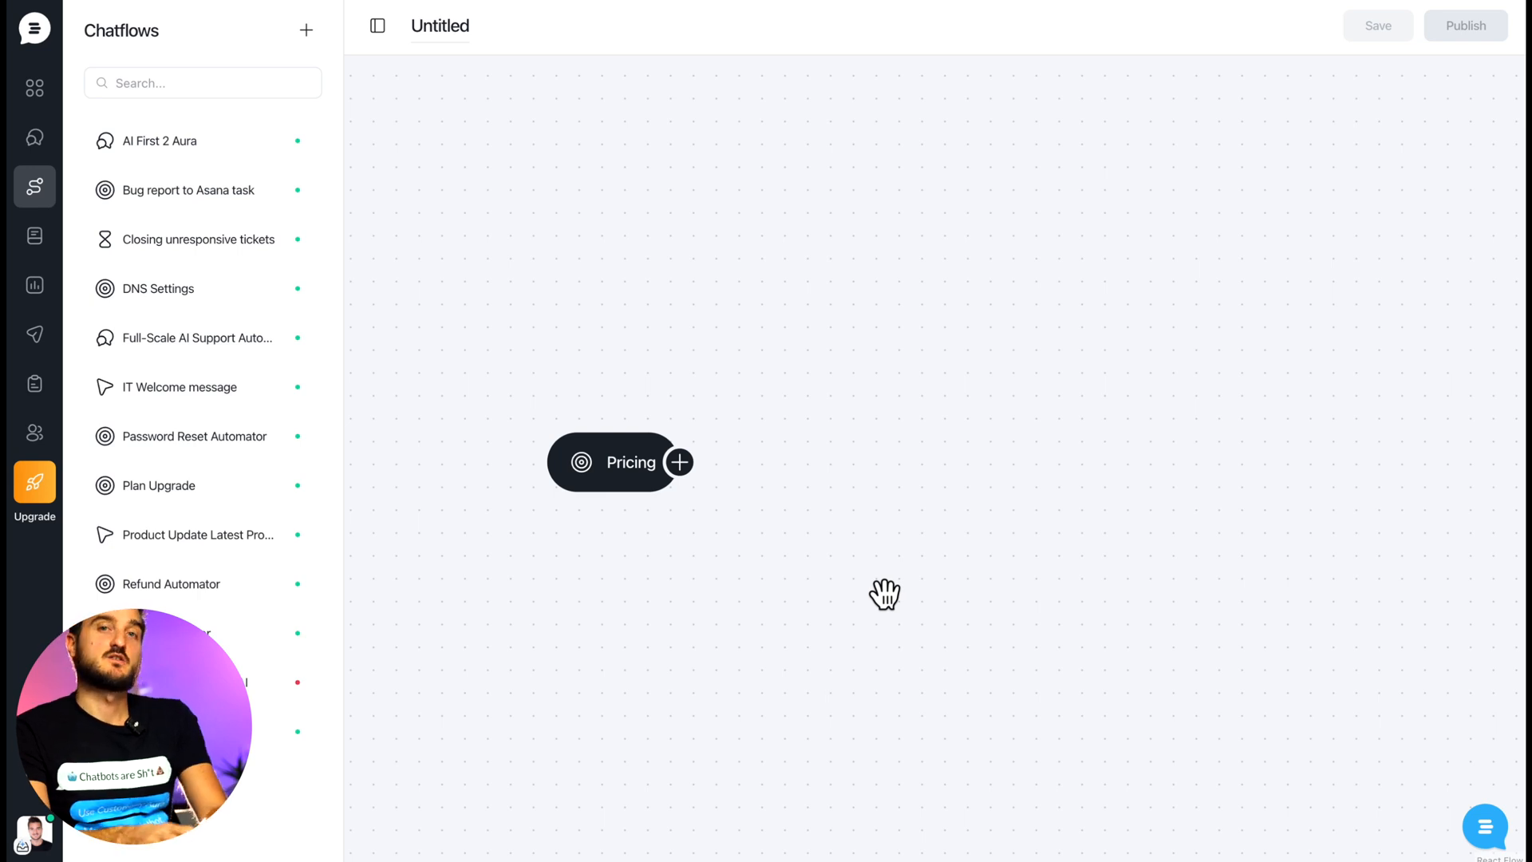
Add an Assign to action after the Pricing trigger, with Sales as the assigner, and save it.
{"action": "left_click", "coordinate": [680, 467]}
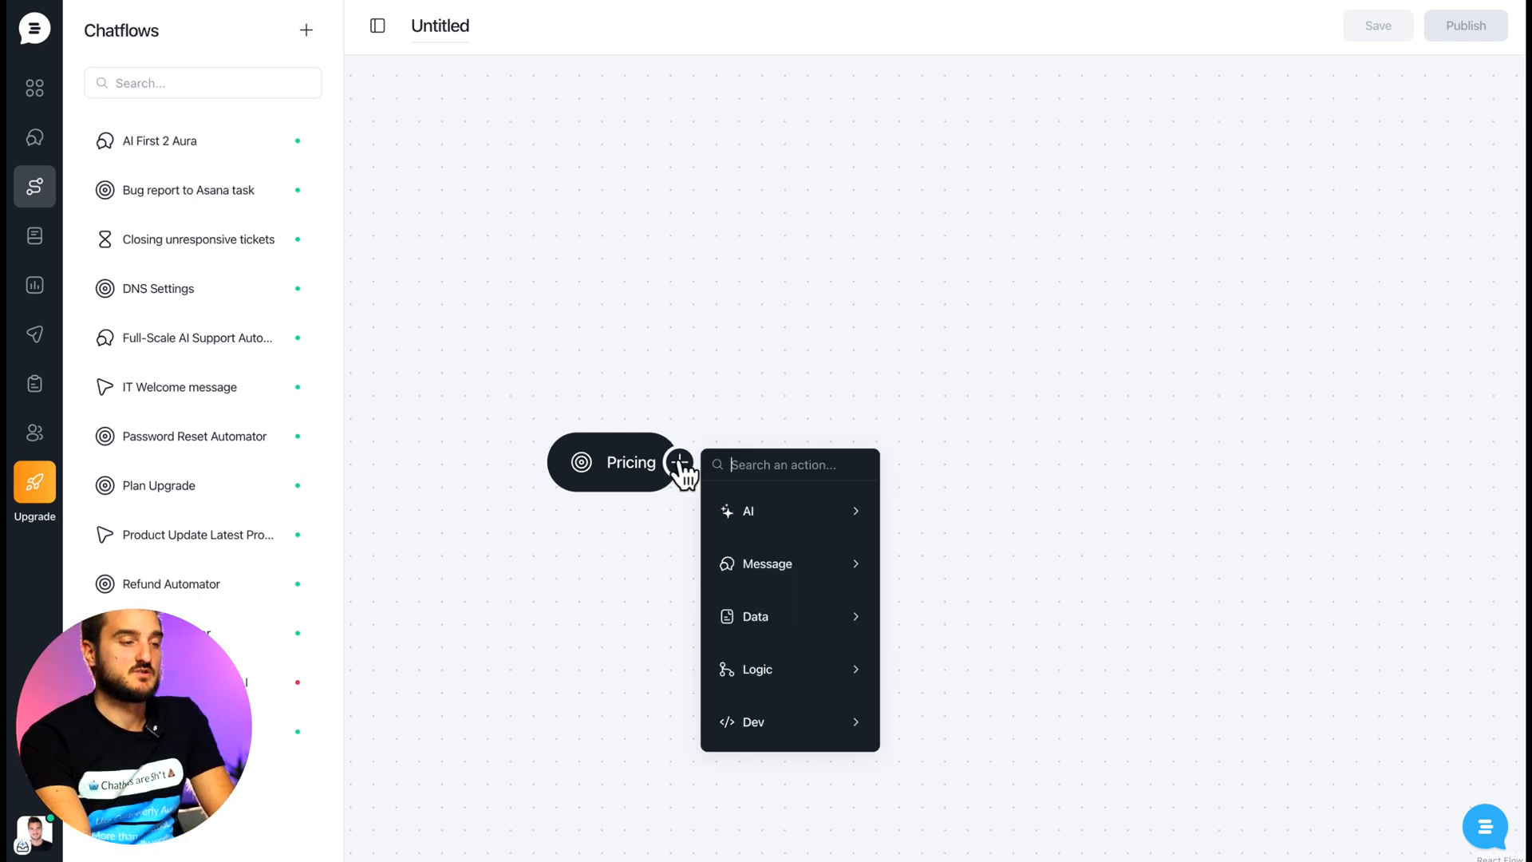
{"action": "mouse_move", "coordinate": [782, 638]}
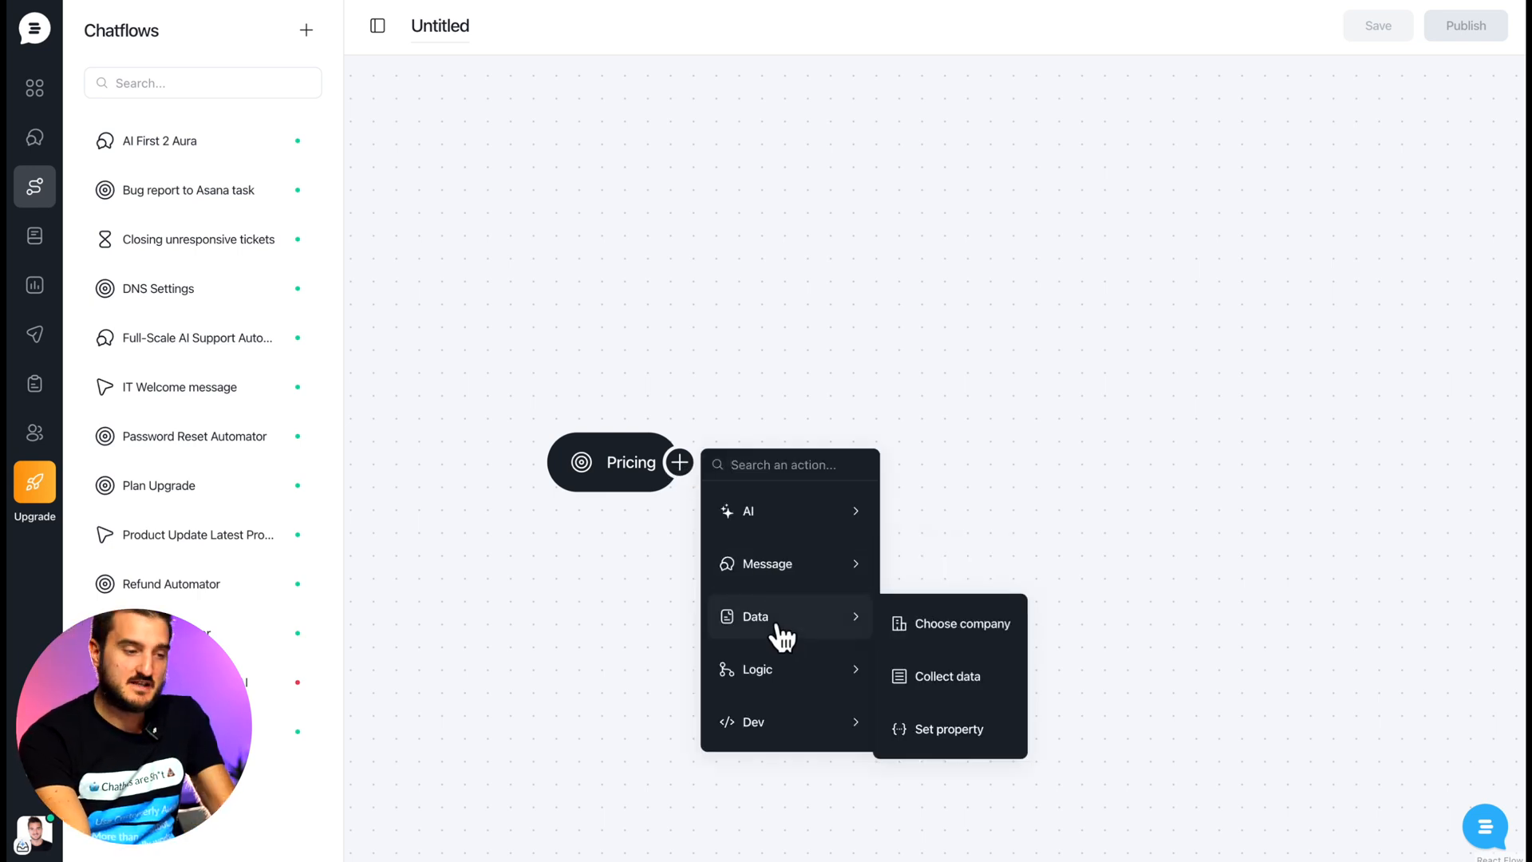
{"action": "mouse_move", "coordinate": [796, 674]}
{"action": "left_click", "coordinate": [954, 559]}
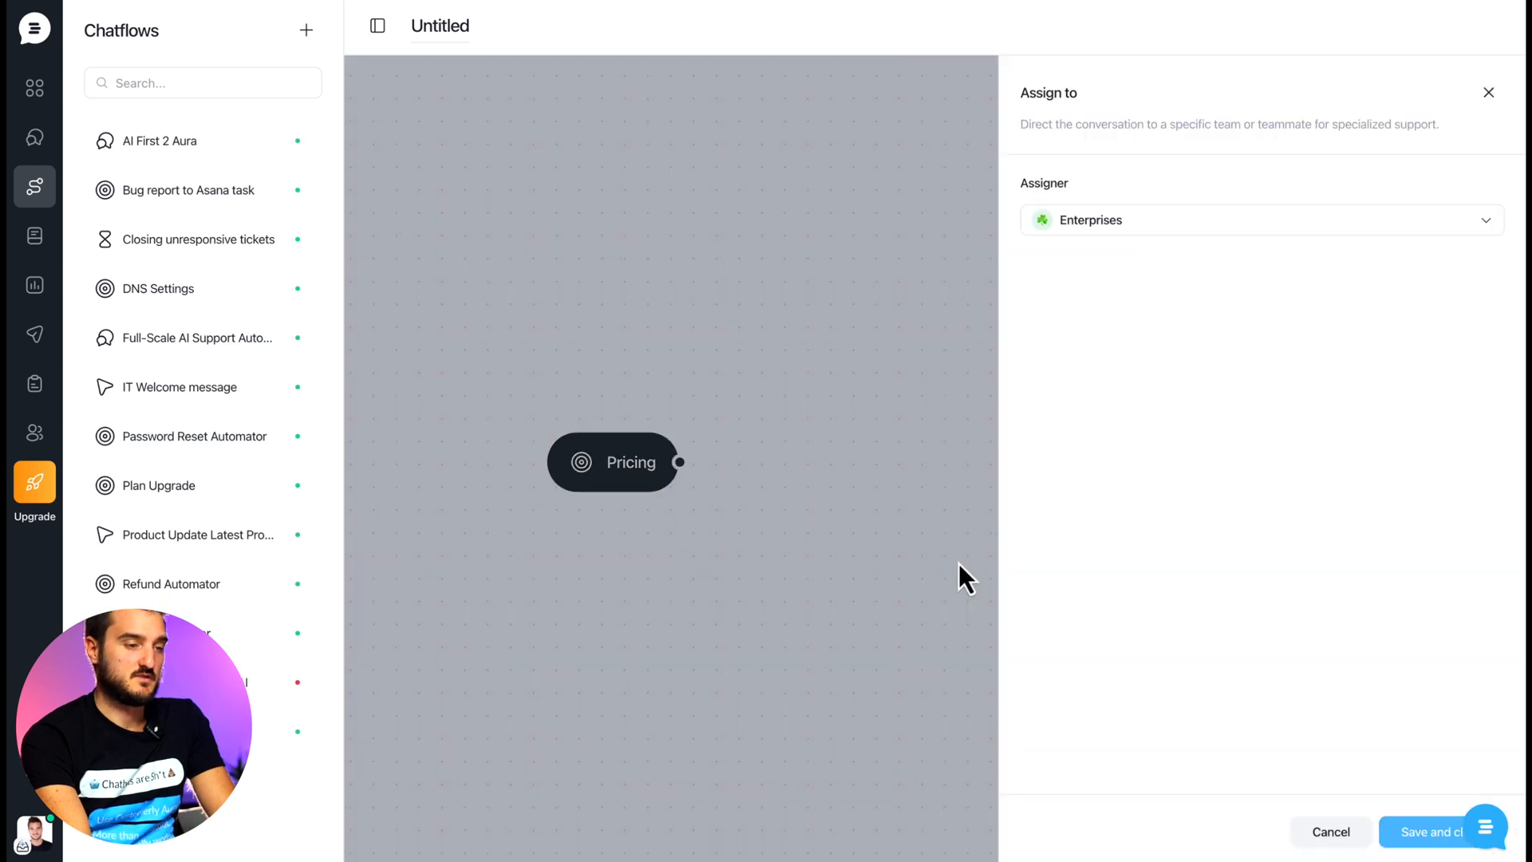
{"action": "left_click", "coordinate": [1081, 236]}
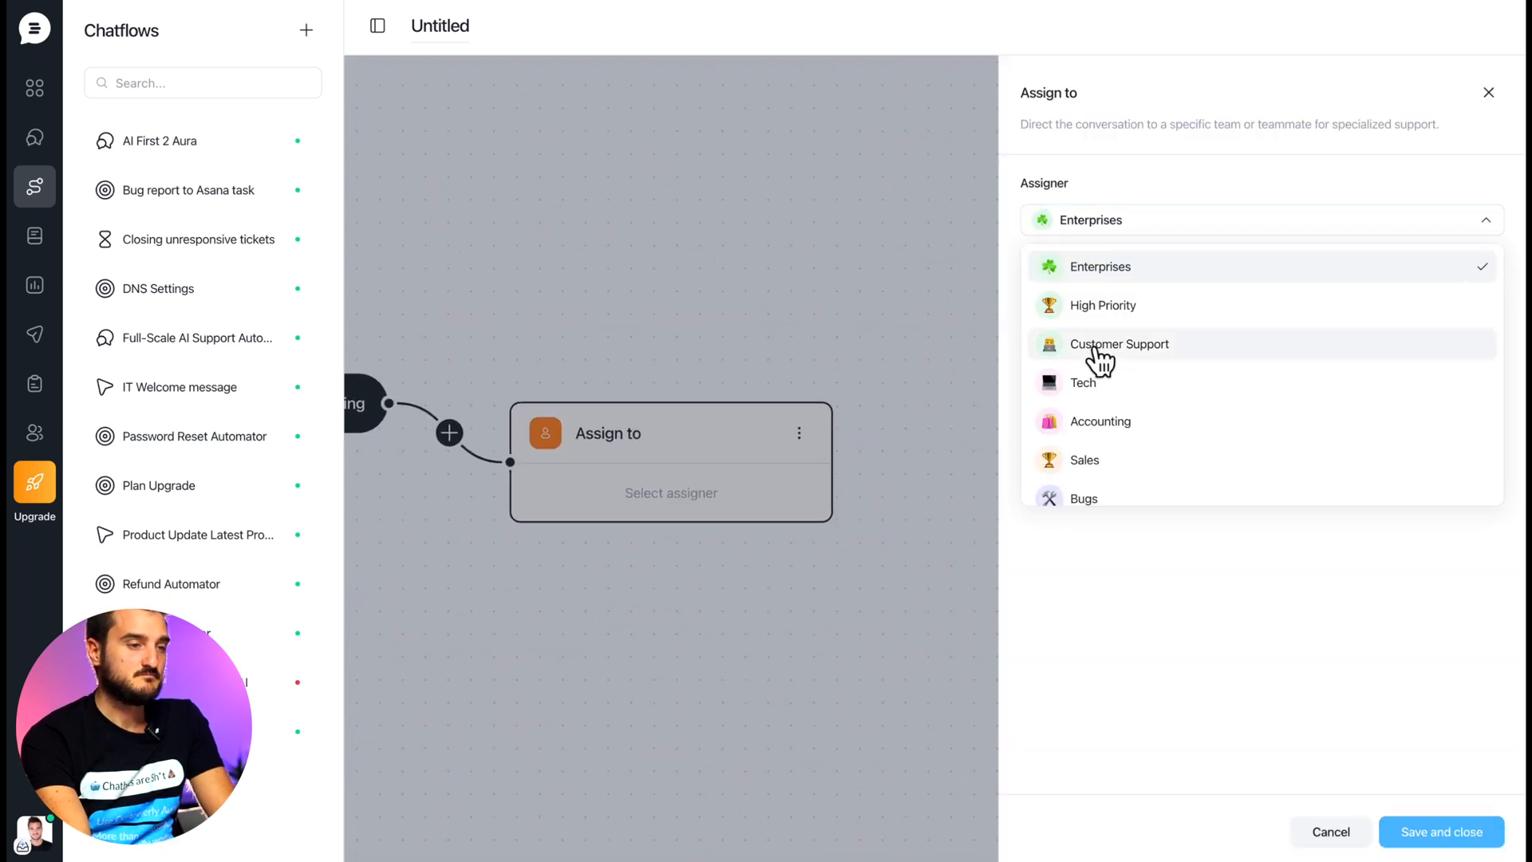
{"action": "left_click", "coordinate": [1079, 466]}
{"action": "left_click", "coordinate": [1424, 831]}
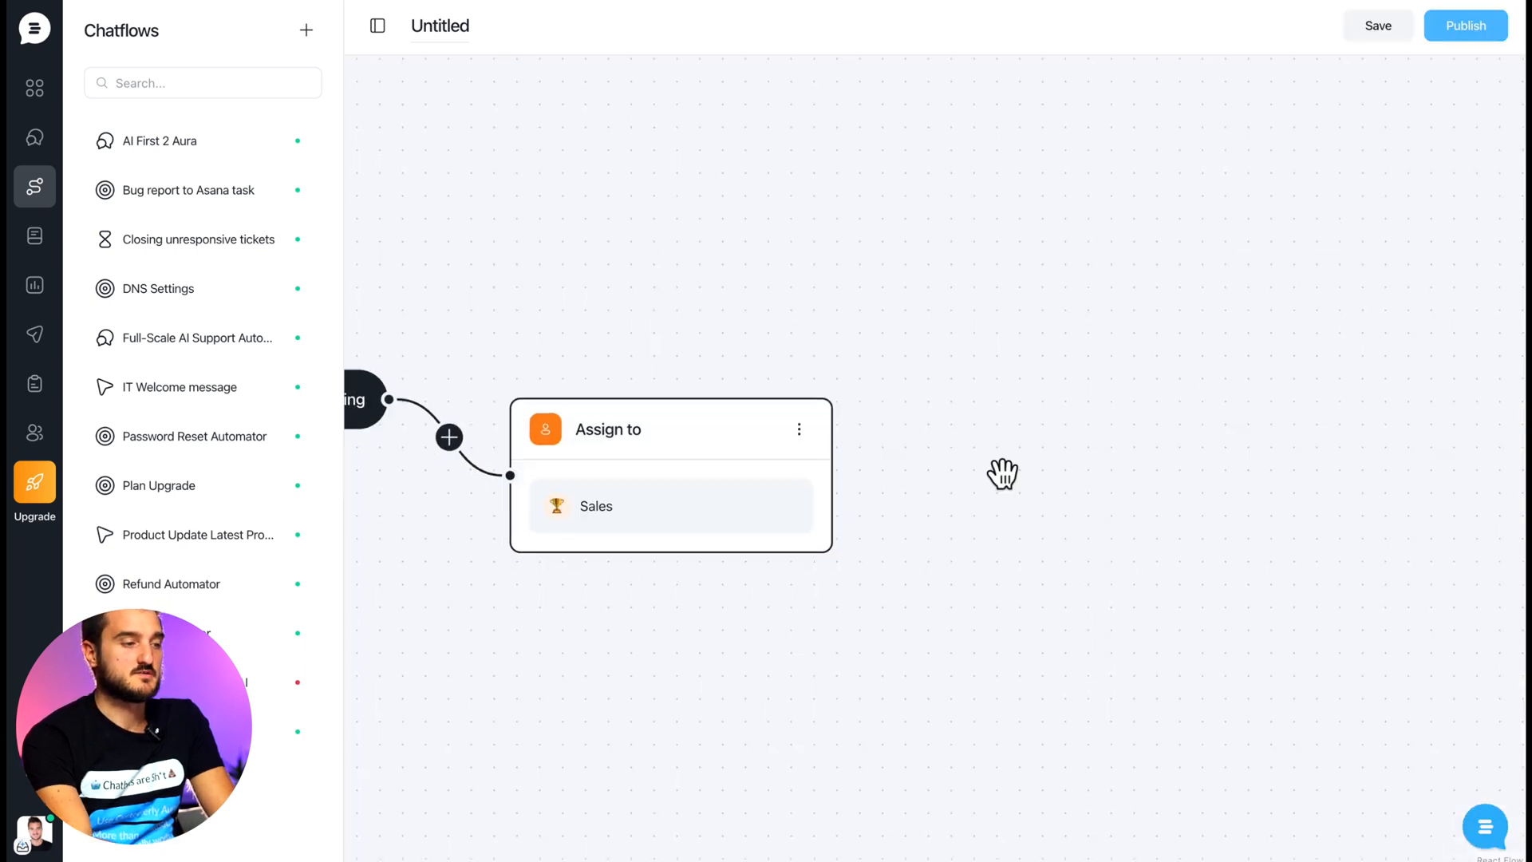
{"action": "left_click_drag", "start_coordinate": [1323, 419], "coordinate": [1198, 372]}
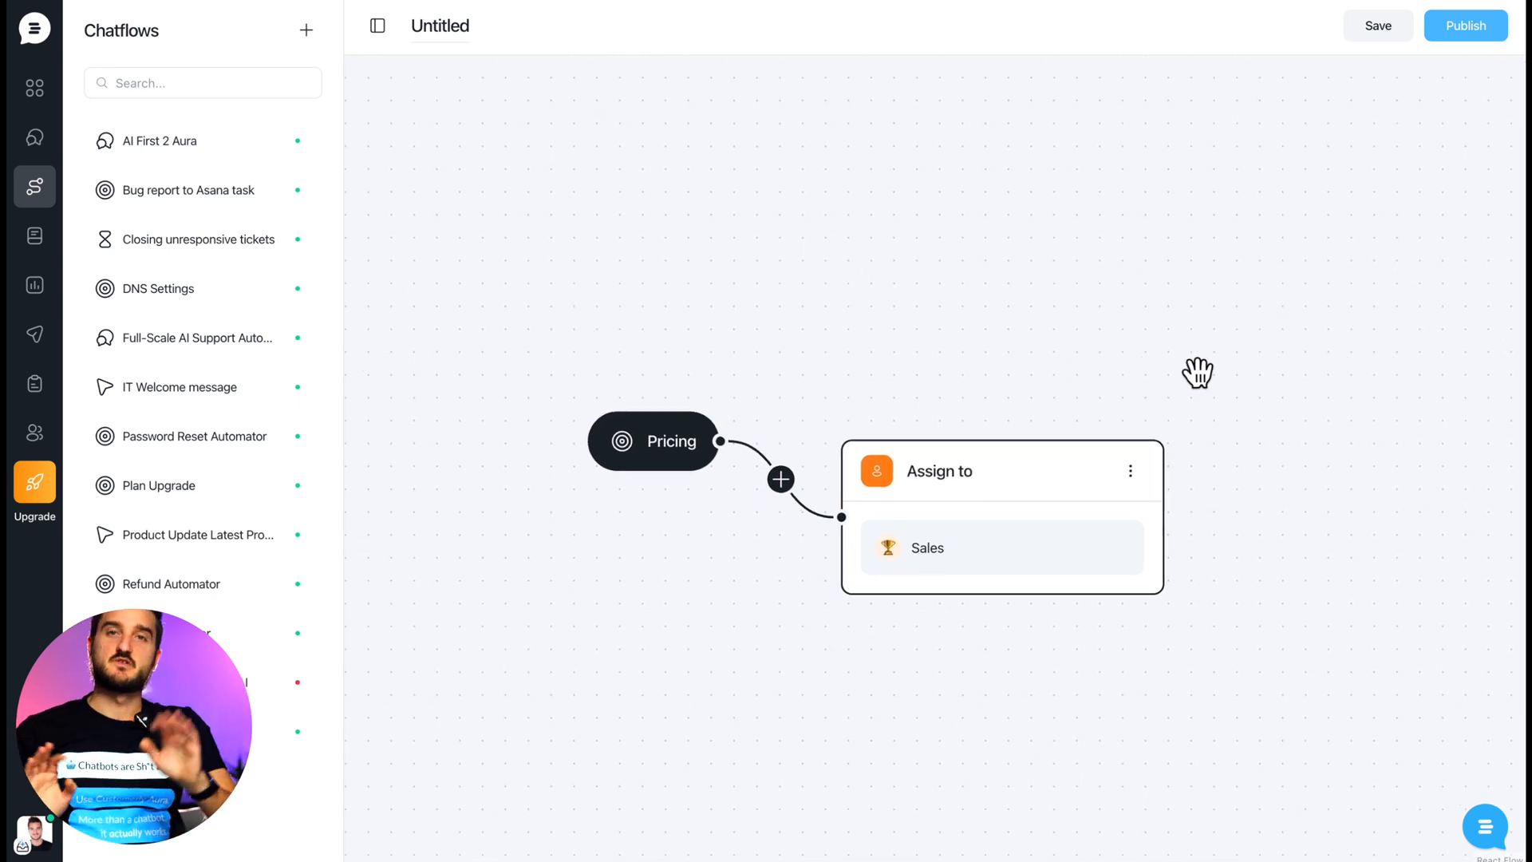
Rename the untitled chatflow as "Pricing queries Intents" and publish it.
{"action": "left_click", "coordinate": [662, 462]}
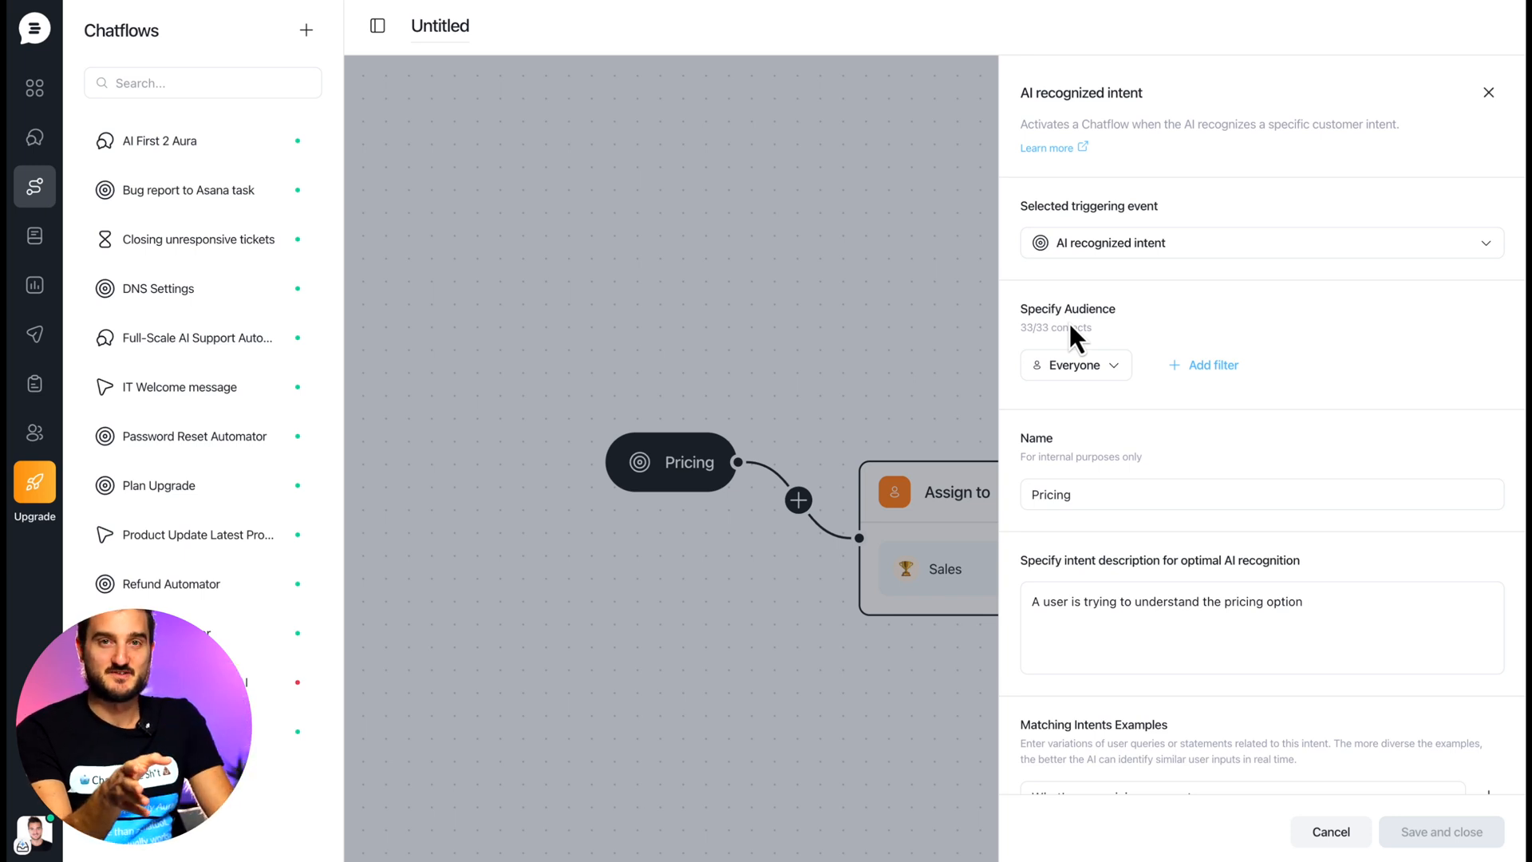
{"action": "left_click", "coordinate": [828, 284]}
{"action": "double_click", "coordinate": [444, 25]}
{"action": "type", "text": "Pricing queries Intents"}
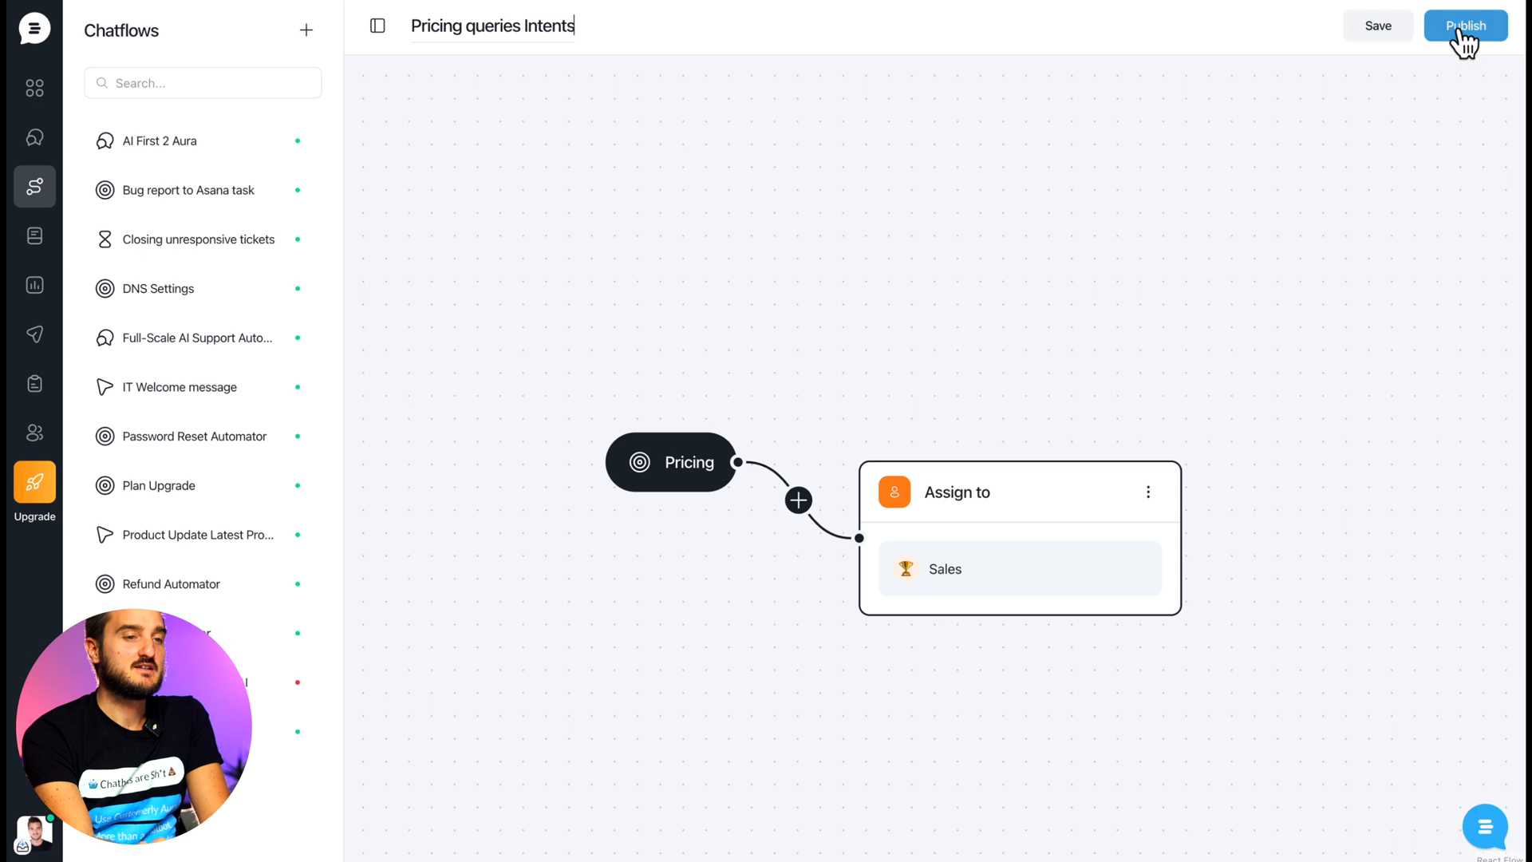
{"action": "left_click", "coordinate": [1464, 32]}
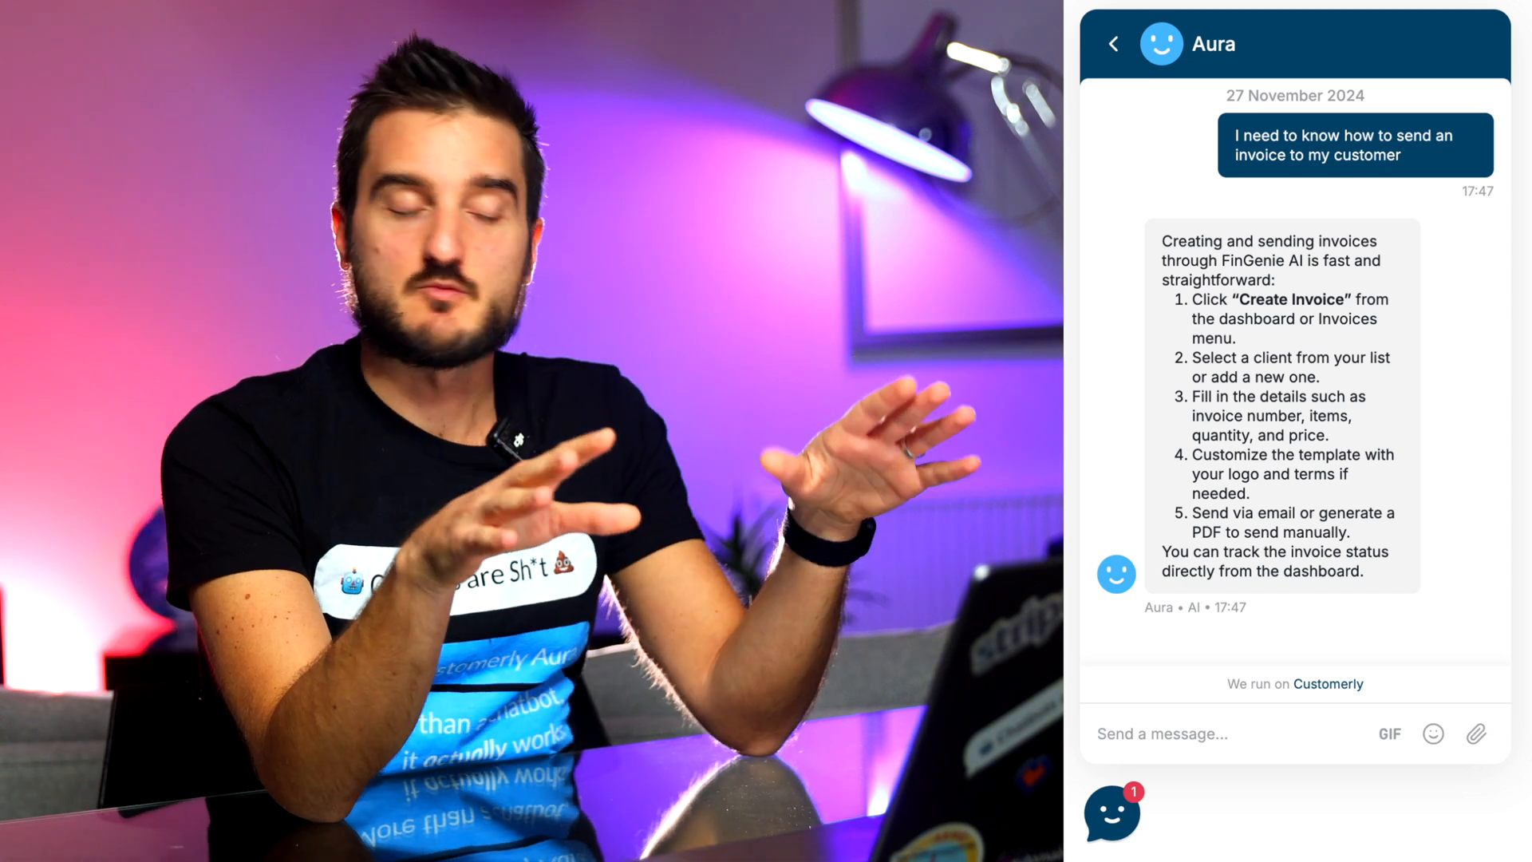
Send "What's your pricing to add 1000 invoices to my account?" in the existing Aura chat widget conversation.
{"action": "left_click_drag", "start_coordinate": [1231, 137], "coordinate": [1426, 162]}
{"action": "left_click", "coordinate": [1426, 163]}
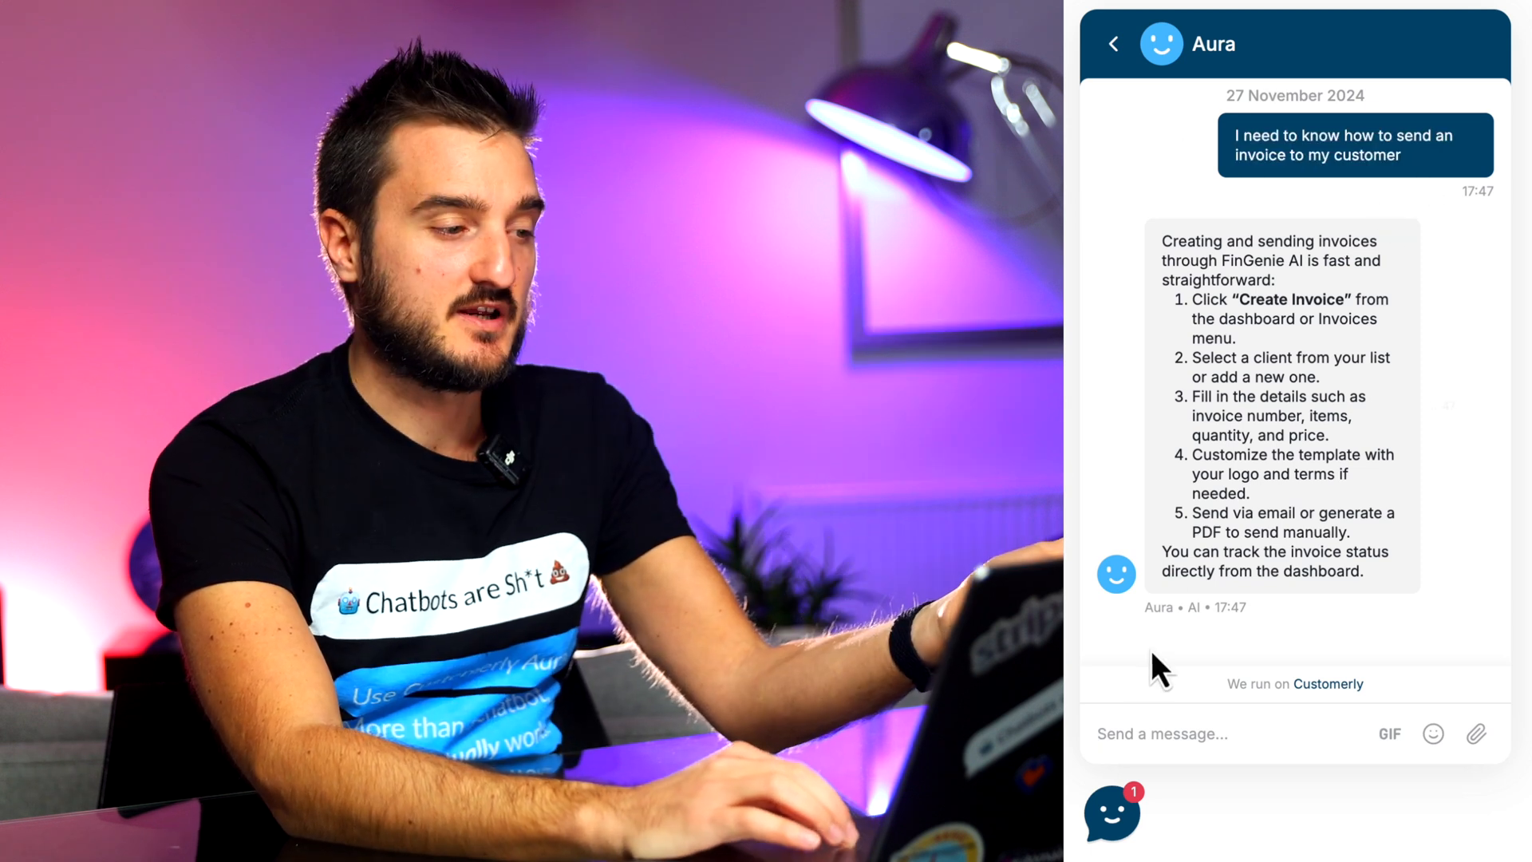
{"action": "left_click", "coordinate": [1137, 725]}
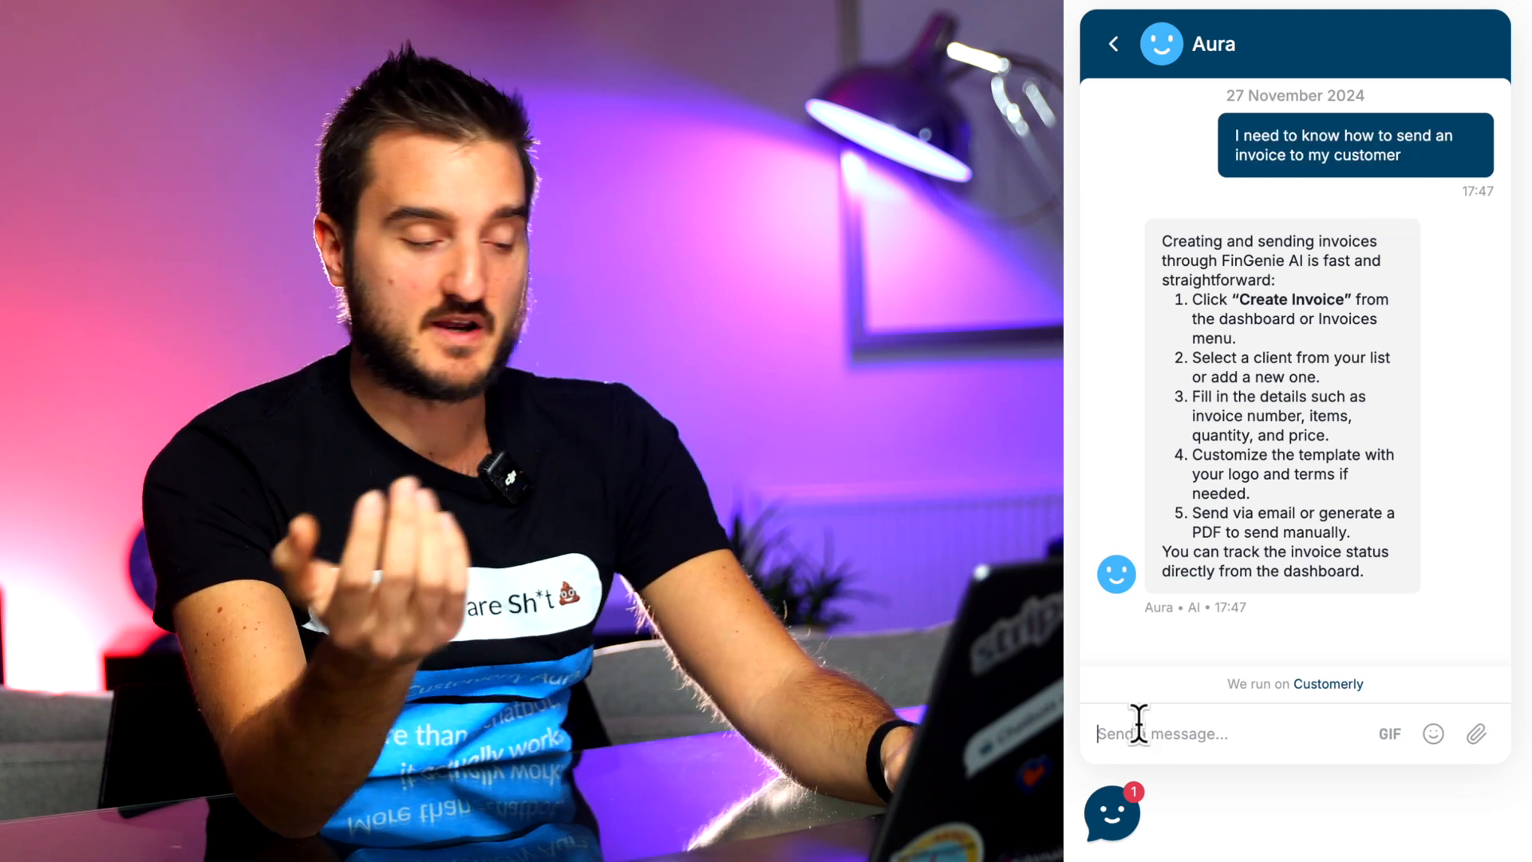
{"action": "type", "text": "What's your pricing to add the"}
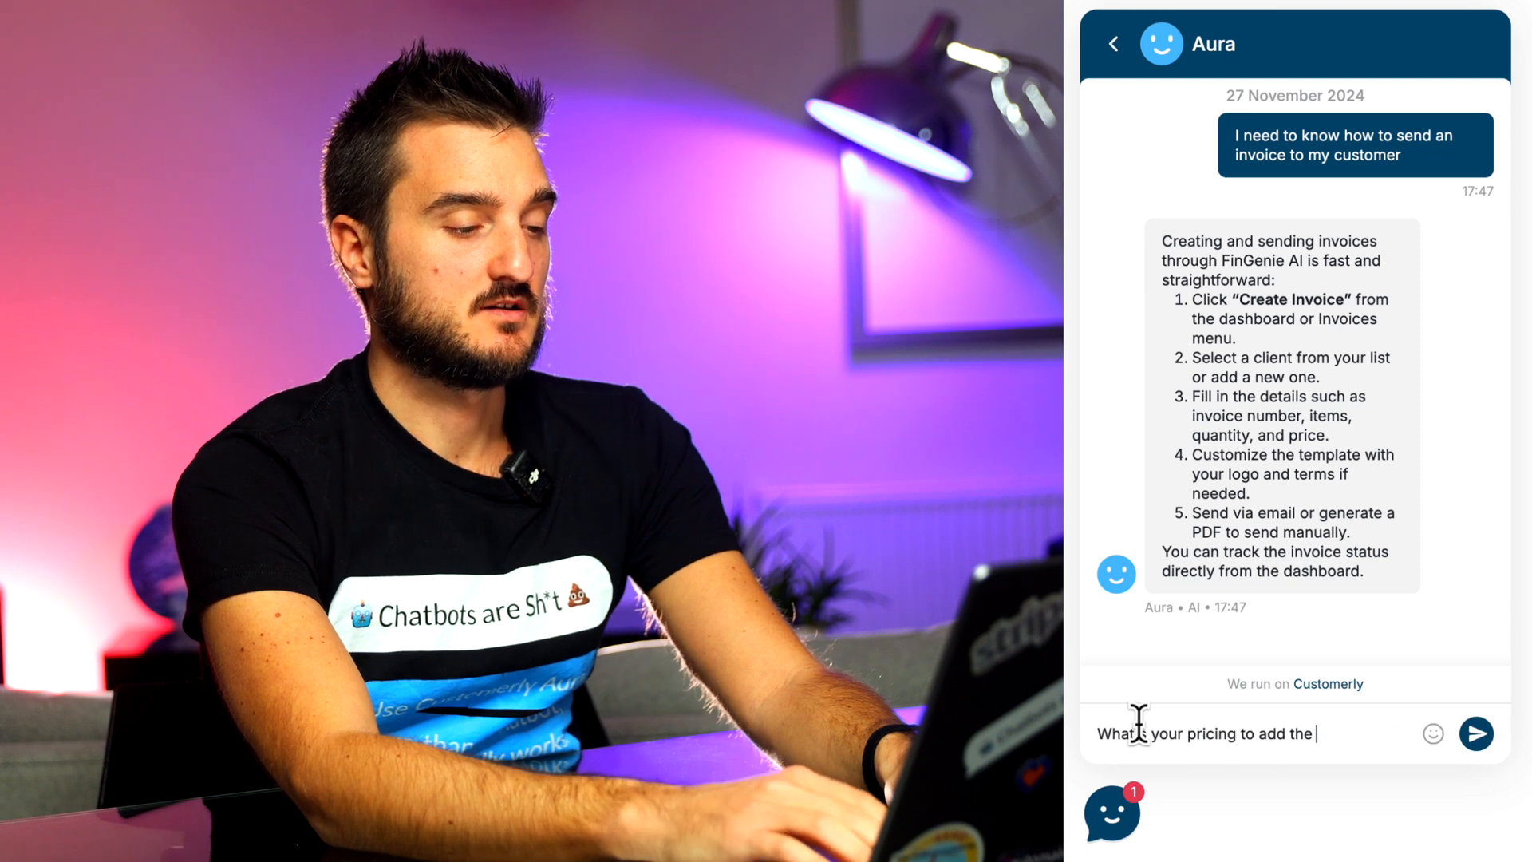
{"action": "key", "text": "BackSpace"}
{"action": "key", "text": "BackSpace"}
{"action": "key", "text": "BackSpace"}
{"action": "key", "text": "BackSpace"}
{"action": "type", "text": "1000 invoices to my account?"}
{"action": "key", "text": "Return"}
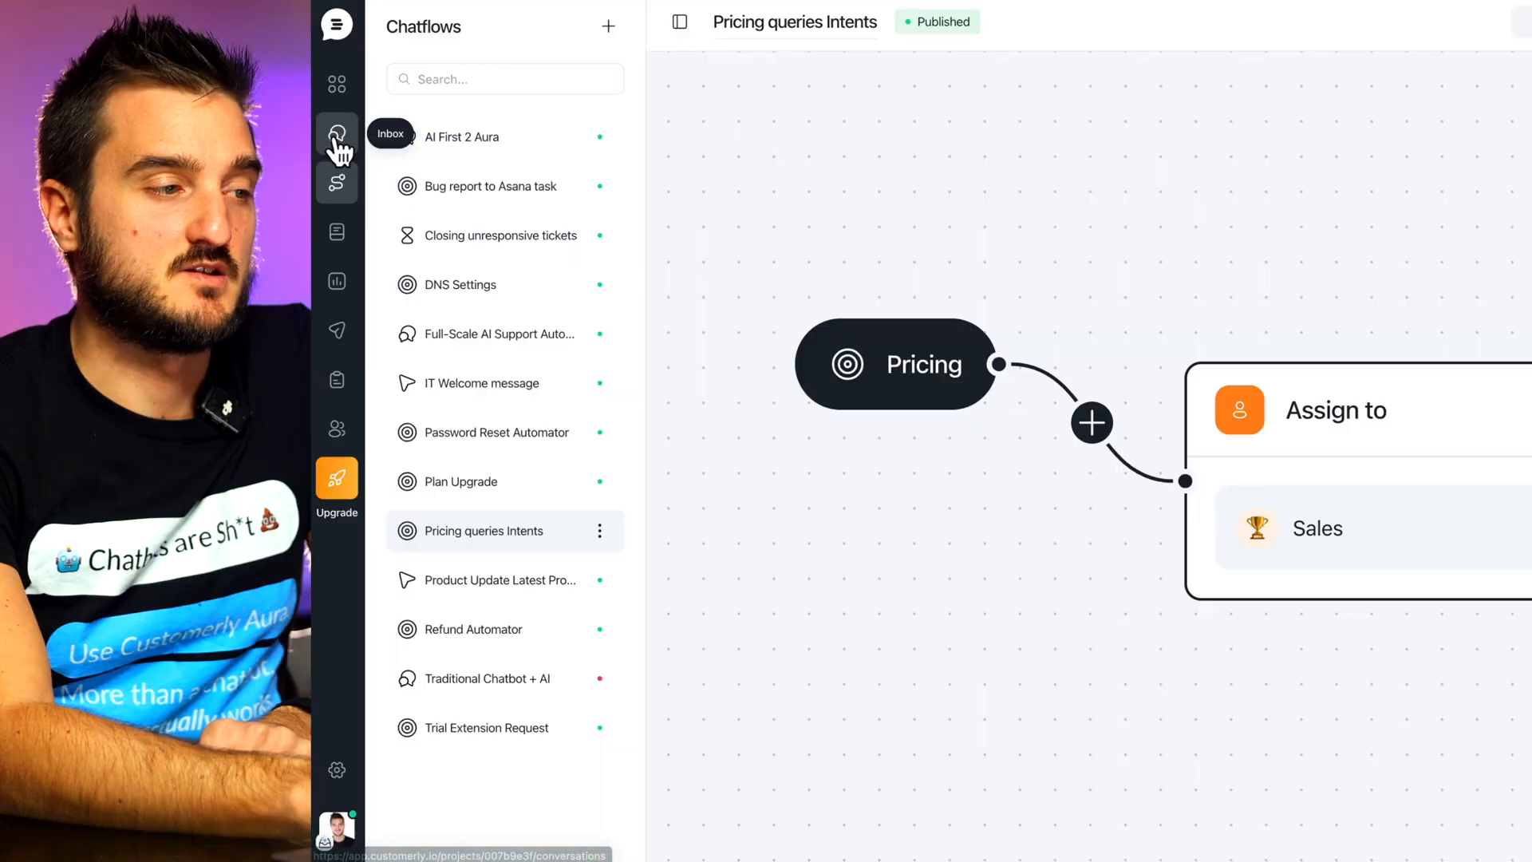
Open the Sales team's inbox and check which chatflow the pricing question triggered in the latest conversation.
{"action": "left_click", "coordinate": [335, 135]}
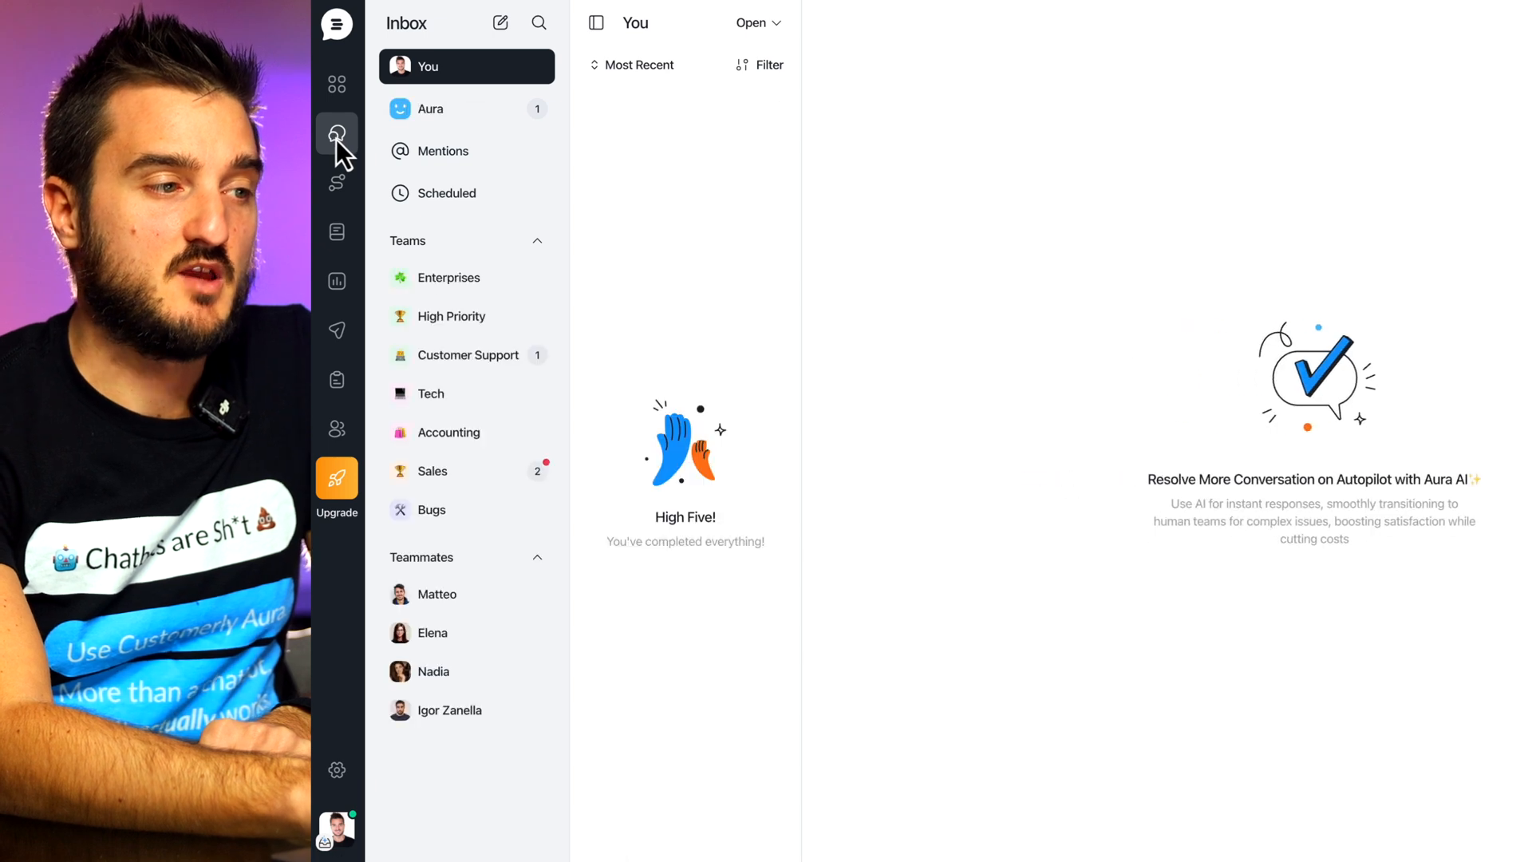
{"action": "left_click", "coordinate": [471, 476]}
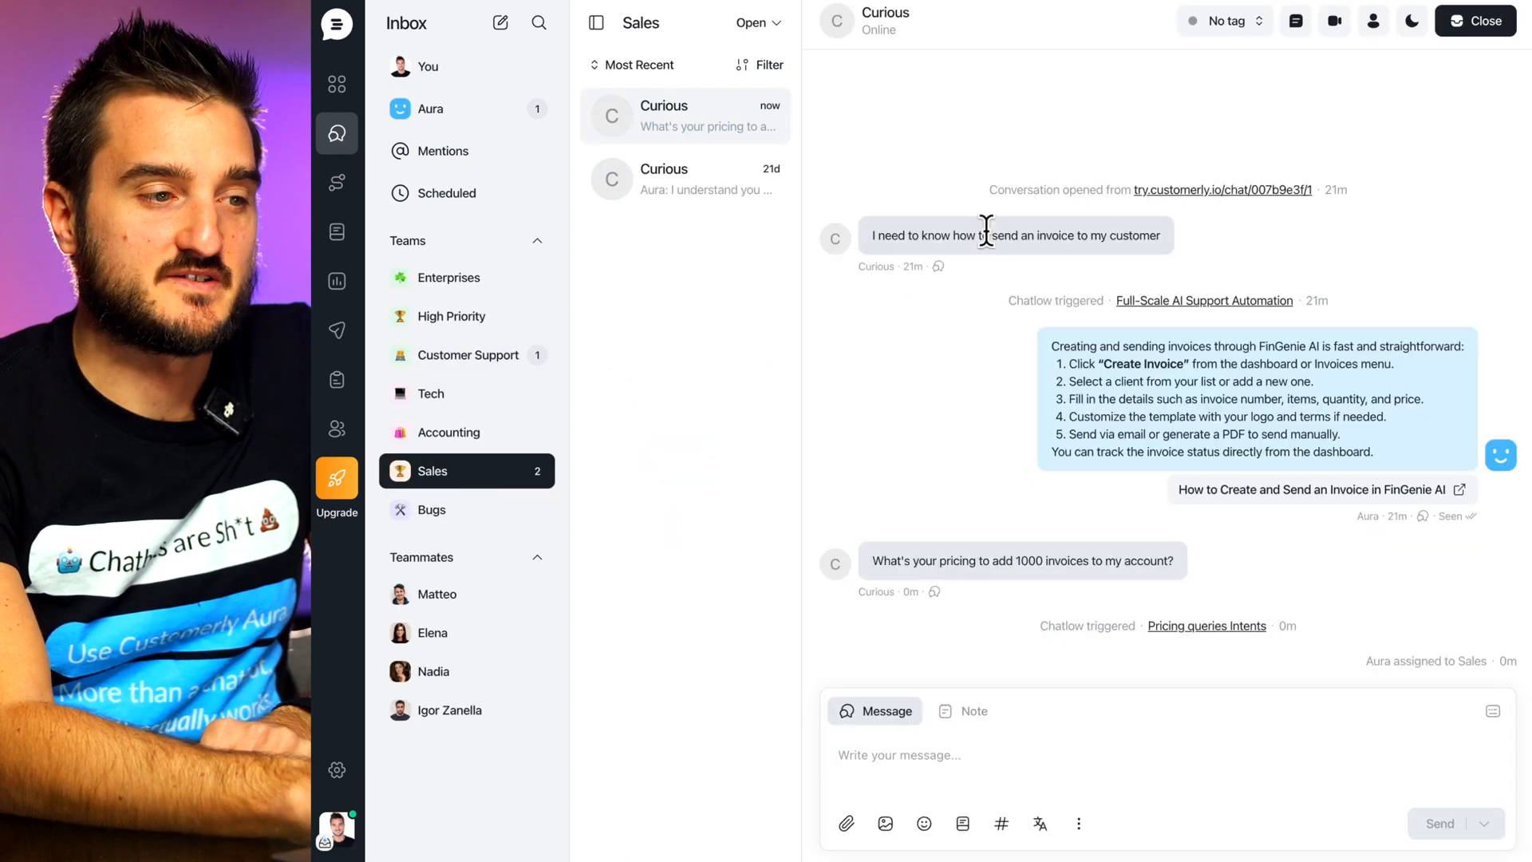
{"action": "mouse_move", "coordinate": [1033, 236]}
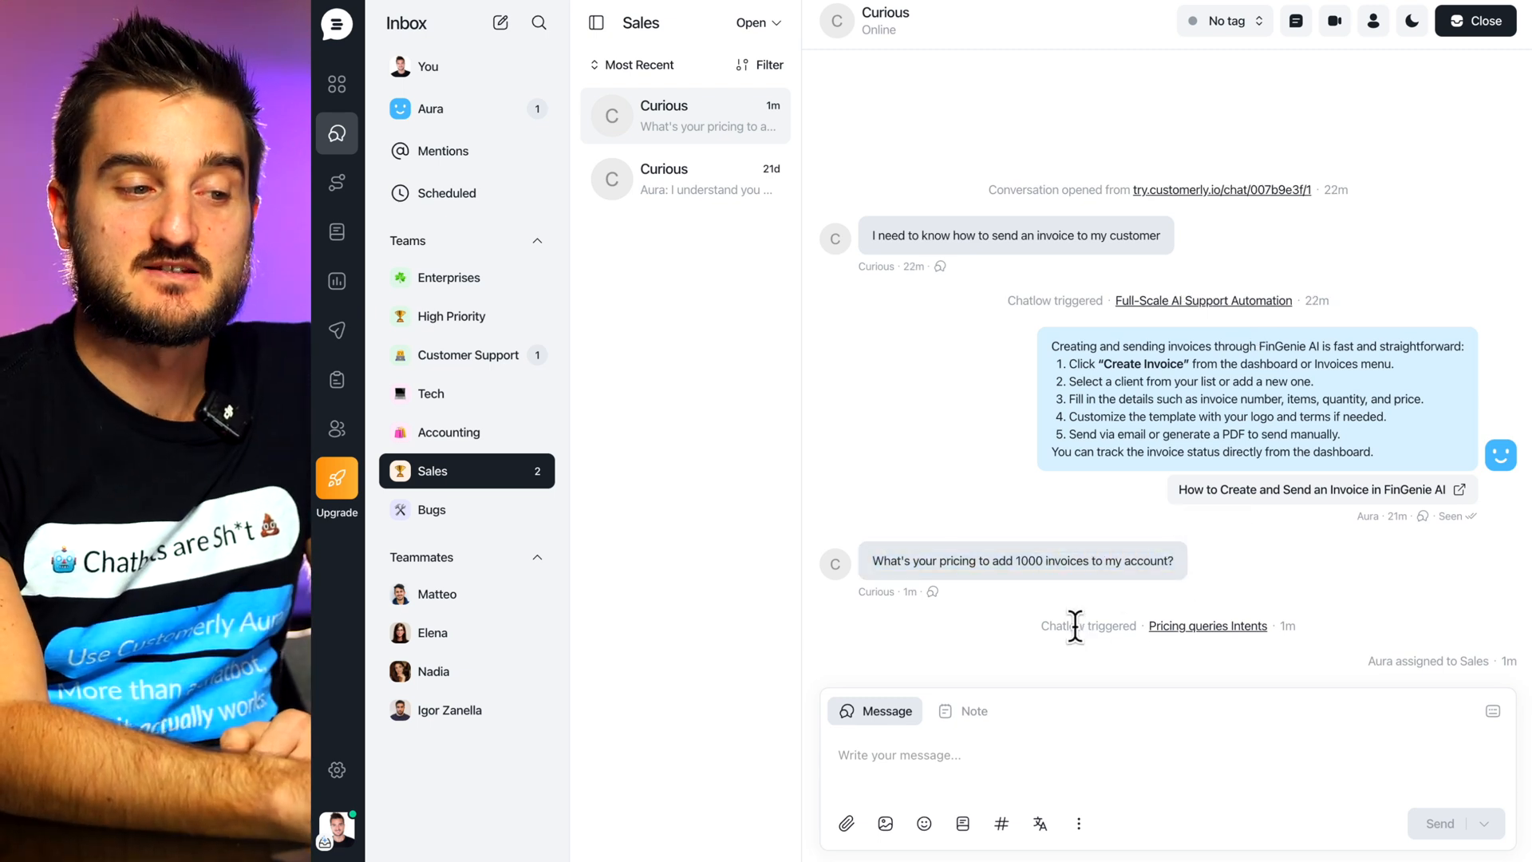
{"action": "left_click_drag", "start_coordinate": [1075, 625], "coordinate": [1172, 631]}
{"action": "left_click", "coordinate": [1205, 626]}
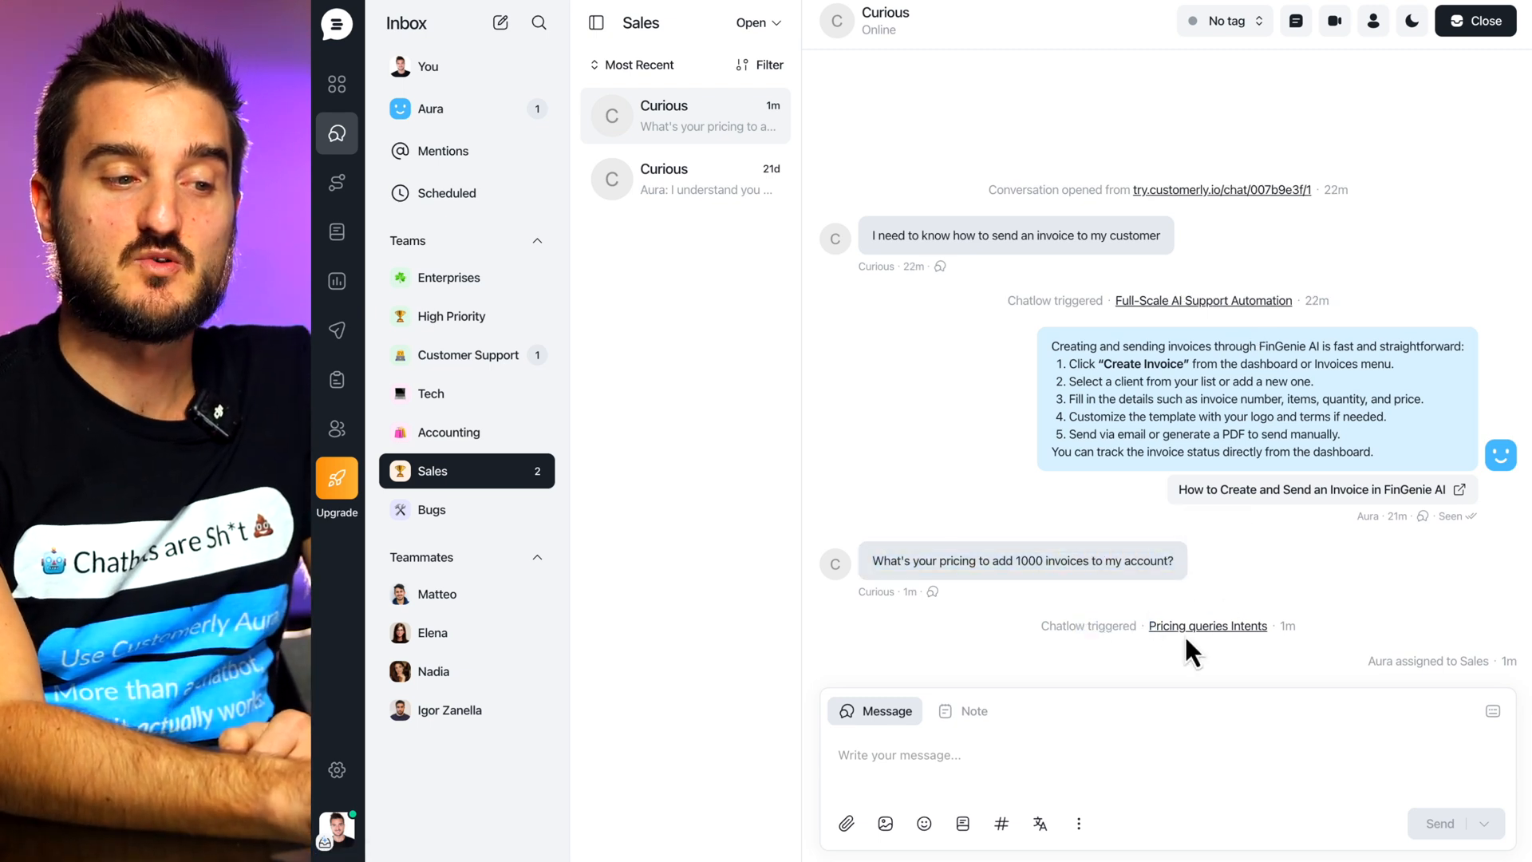